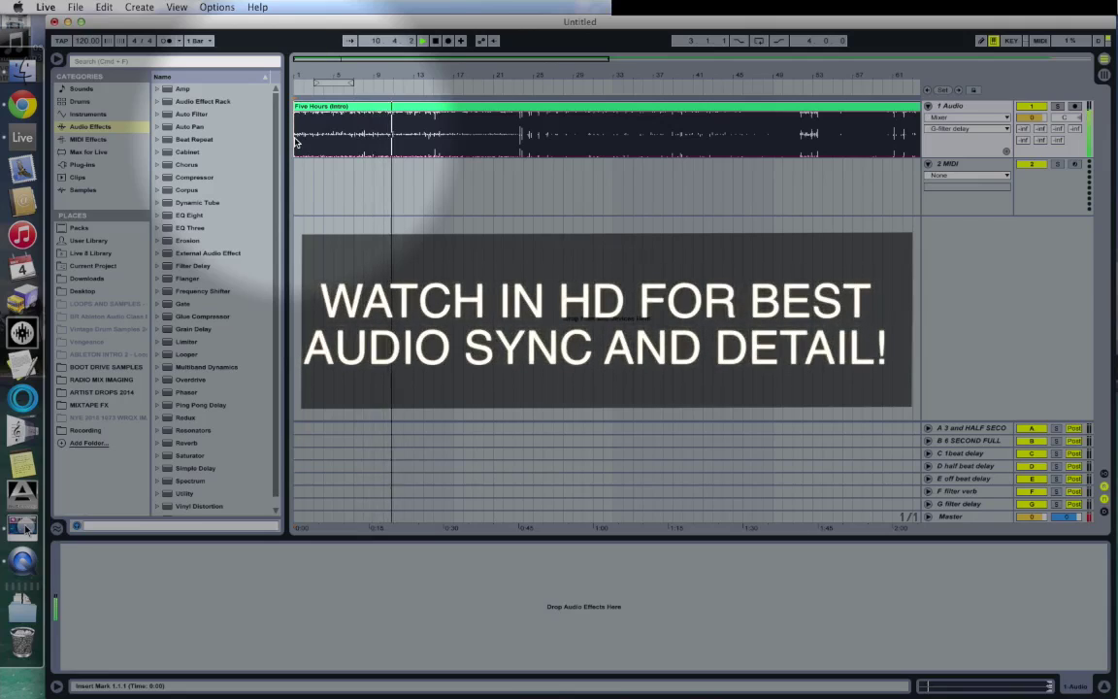
# Stop the Five Hours (Intro) clip playing in Arrangement View
pyautogui.press('space')
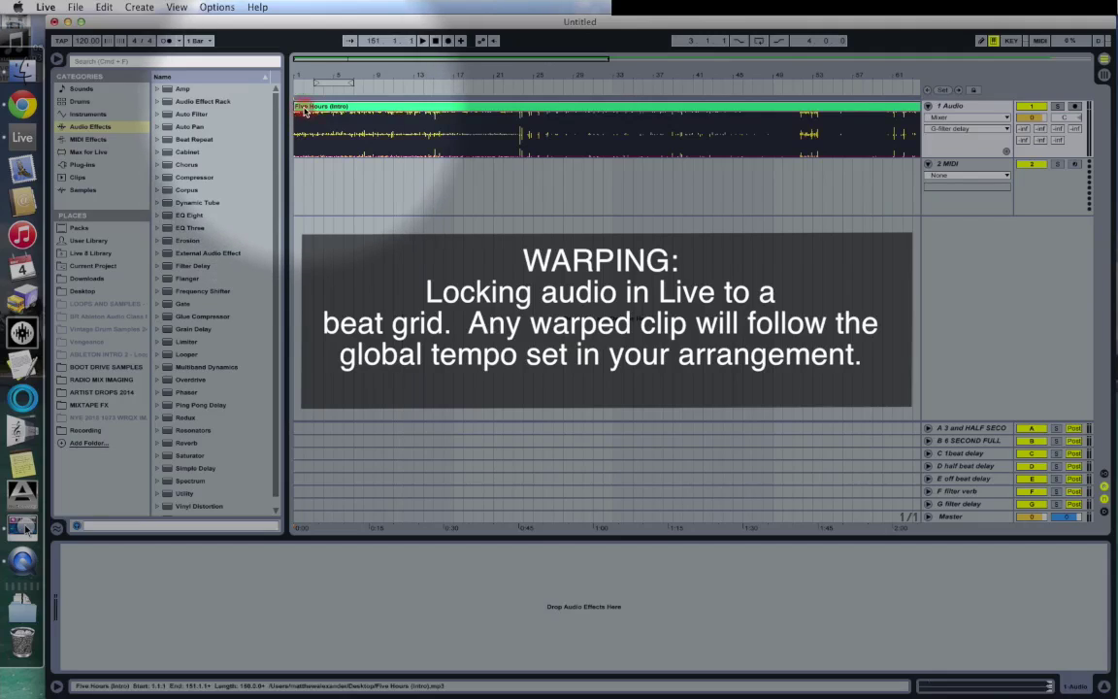
# Remove the Five Hours (Intro) clip from audio track 1 and set the insert mark at the start
pyautogui.click(303, 111)
pyautogui.press('BackSpace')
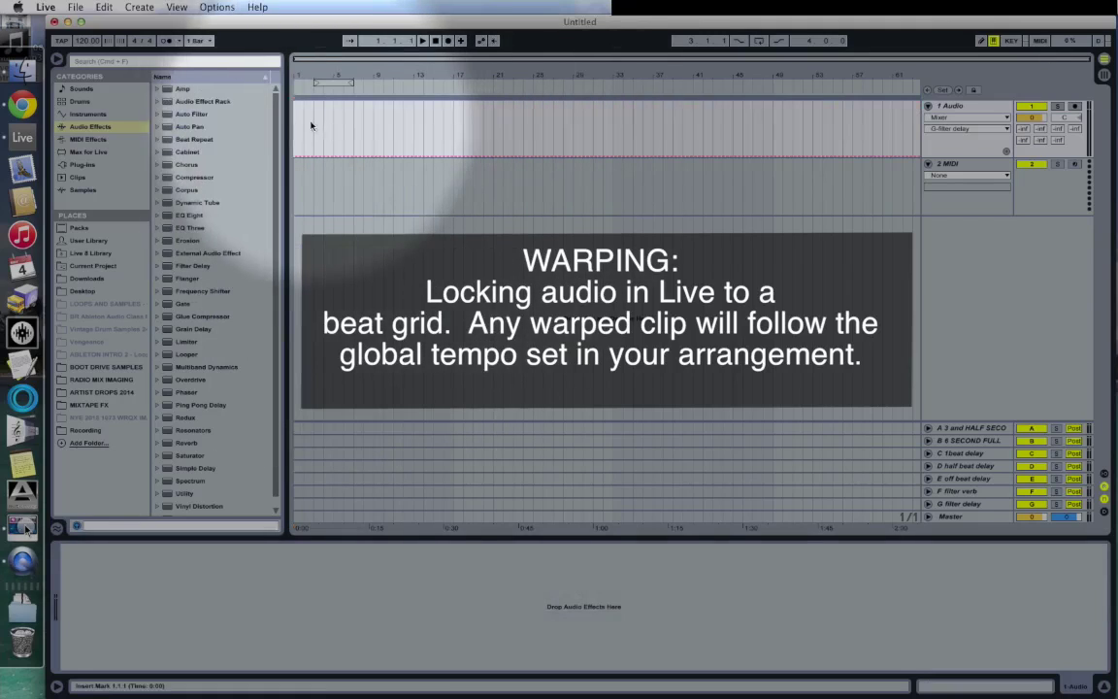
pyautogui.click(295, 142)
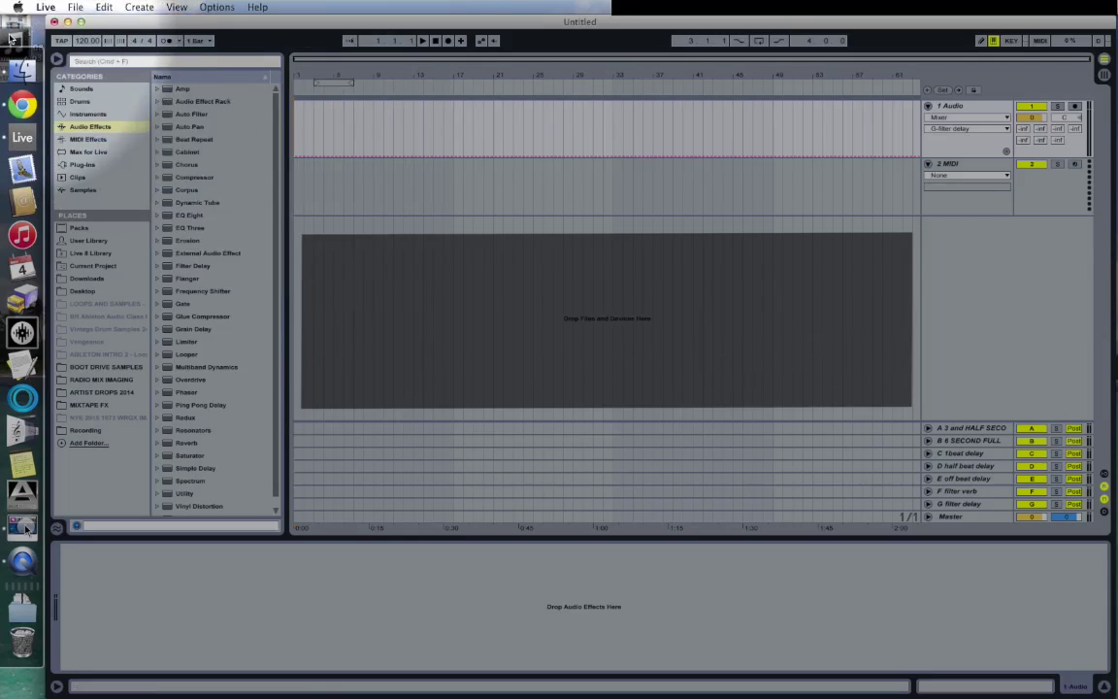
# Drag Five Hours (Intro).mp3 from the desktop onto audio track 1
pyautogui.moveTo(29, 39); pyautogui.dragTo(311, 114)
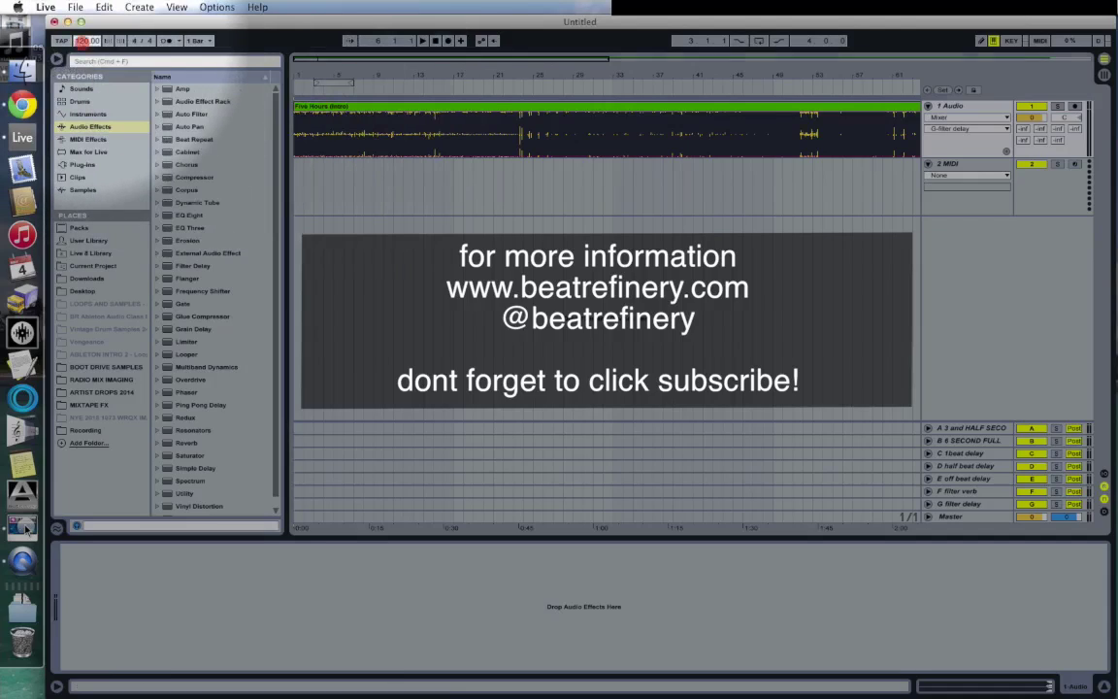
# Change the project tempo from 120 to 128 BPM and select the Five Hours (Intro) clip
pyautogui.click(87, 41)
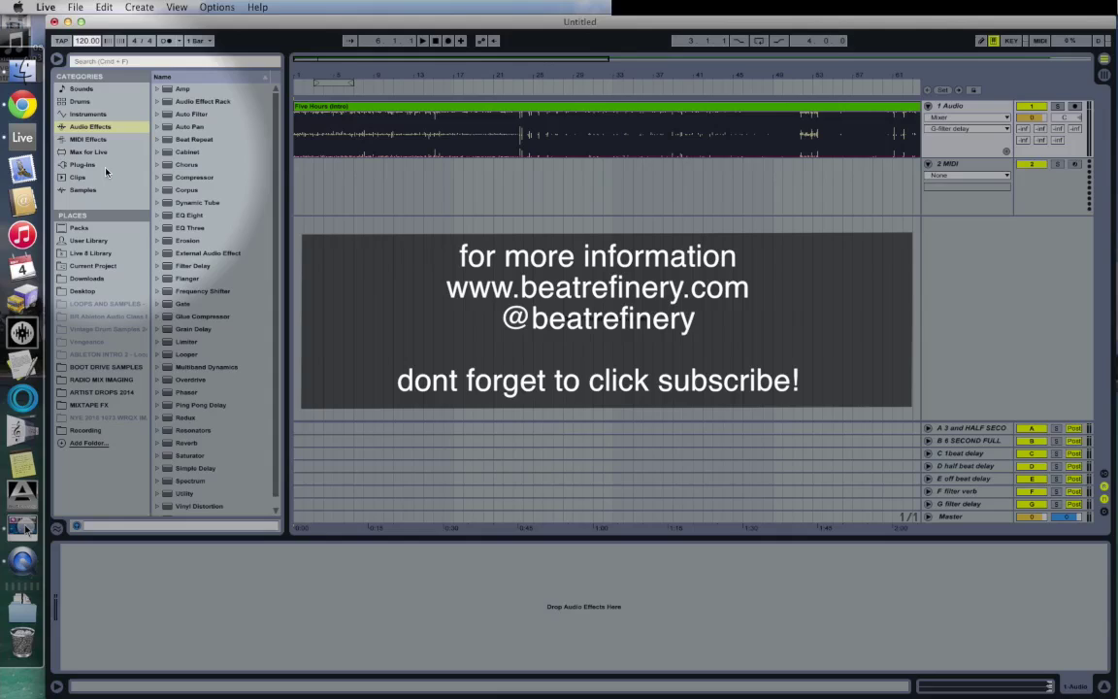
pyautogui.write('128')
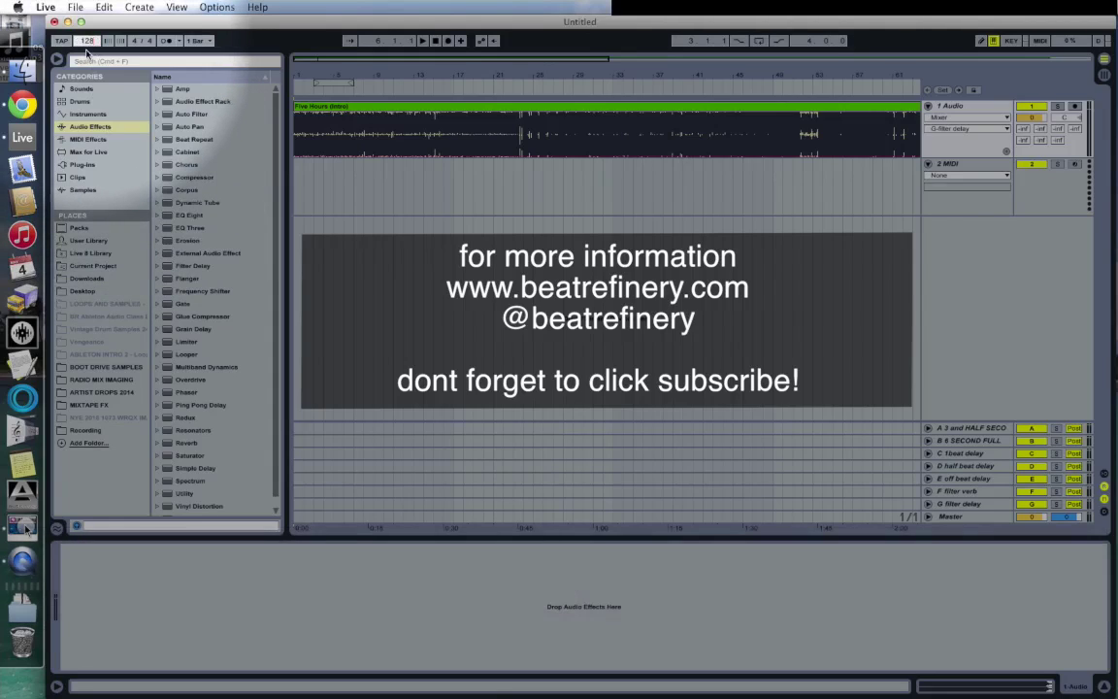
pyautogui.press('Return')
pyautogui.click(352, 109)
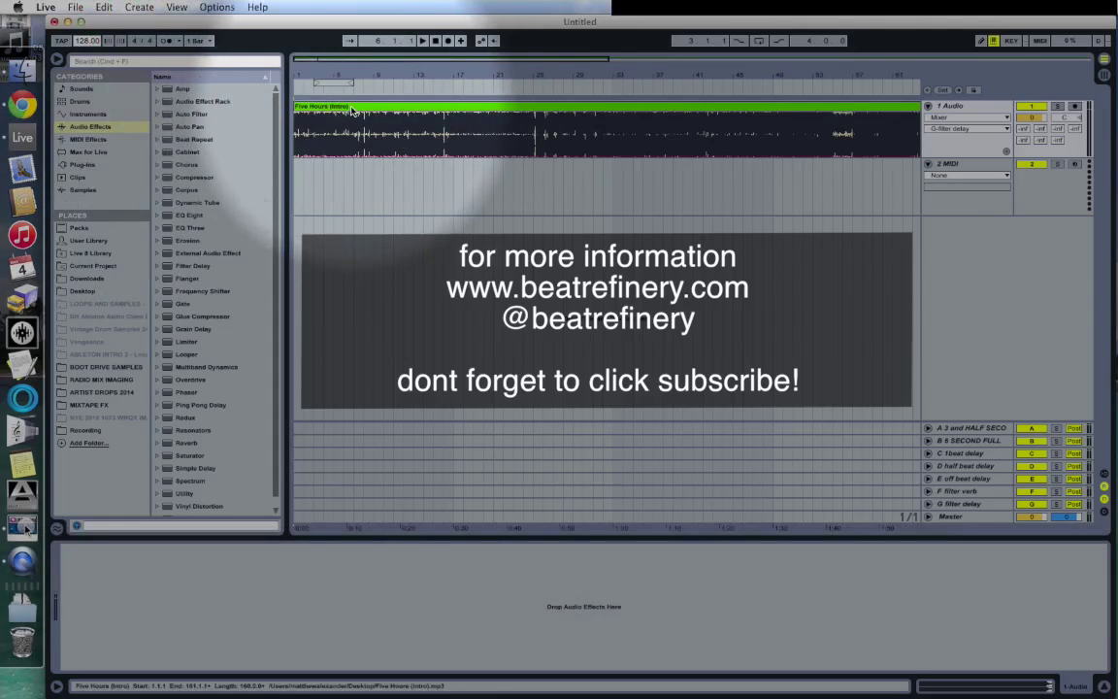
# Show the clip's sample details, zoom into its waveform start, and briefly audition it at 128 BPM
pyautogui.doubleClick(352, 109)
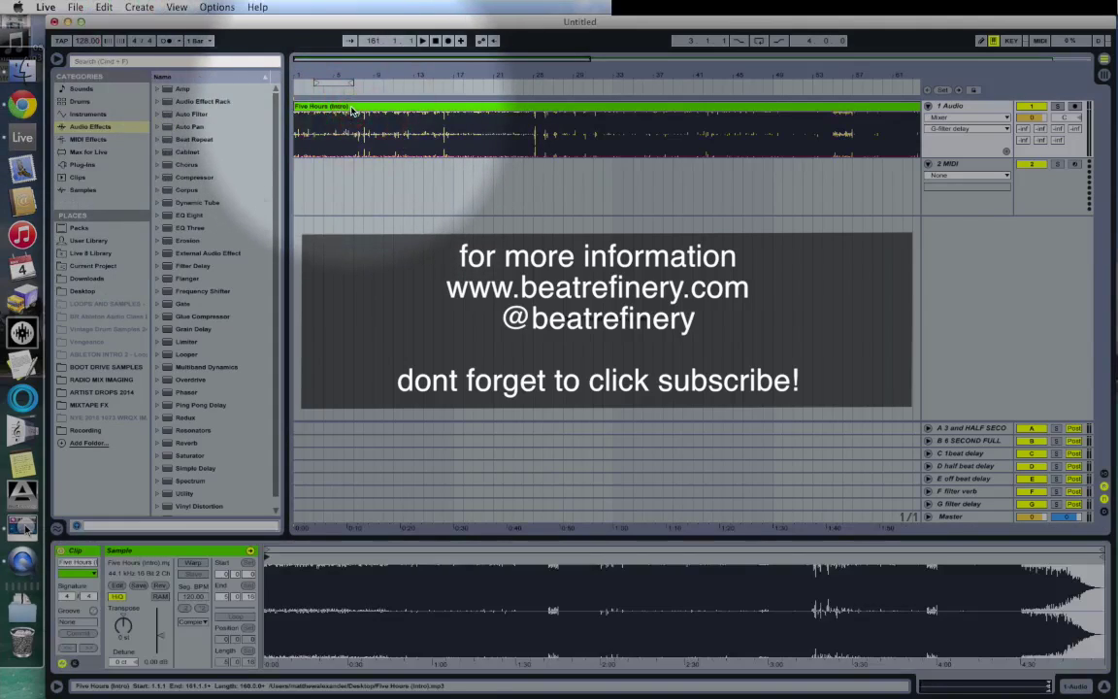
pyautogui.moveTo(264, 561)
pyautogui.mouseDown()
pyautogui.moveTo(262, 575)
pyautogui.moveTo(266, 556)
pyautogui.moveTo(664, 569)
pyautogui.mouseUp()
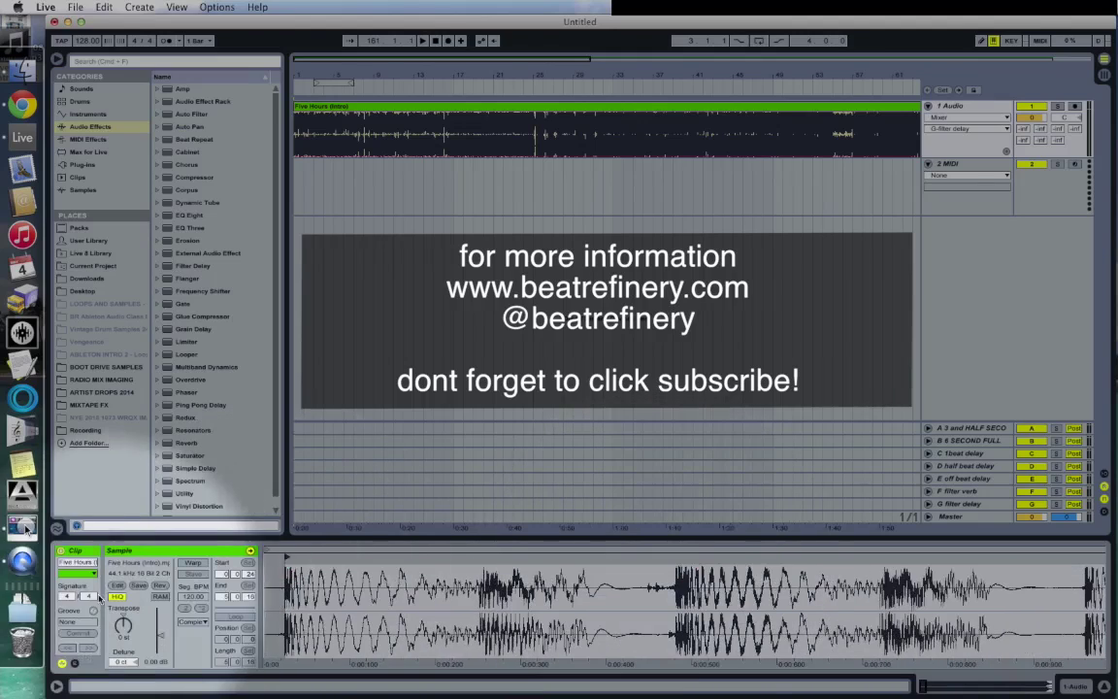
pyautogui.press('space')
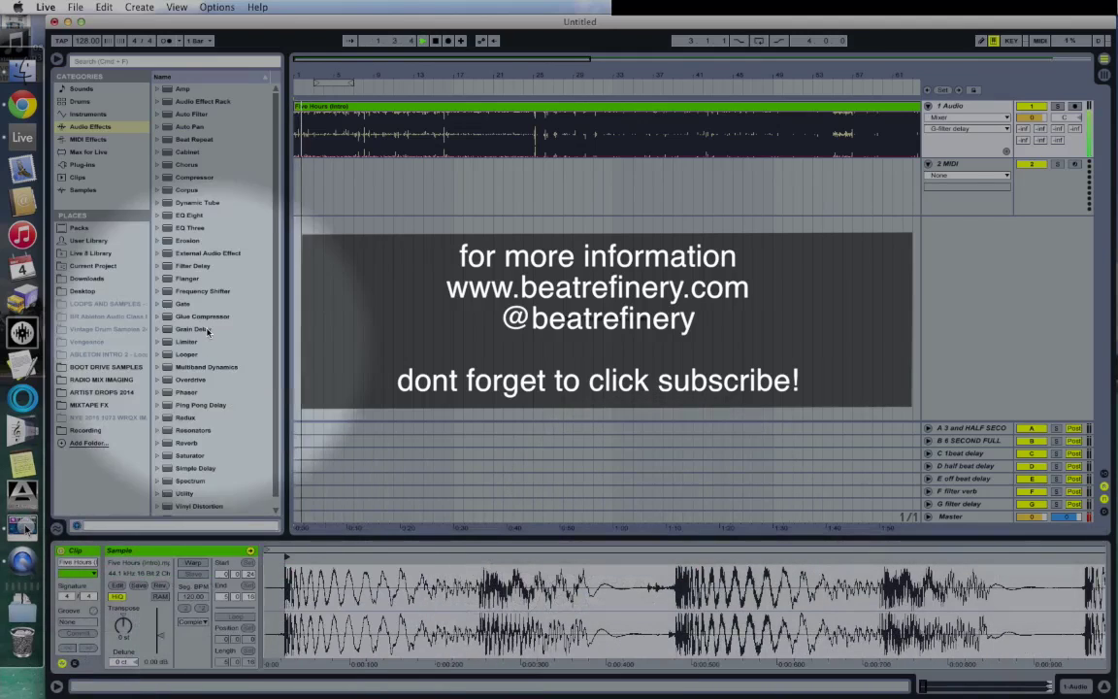
pyautogui.press('space')
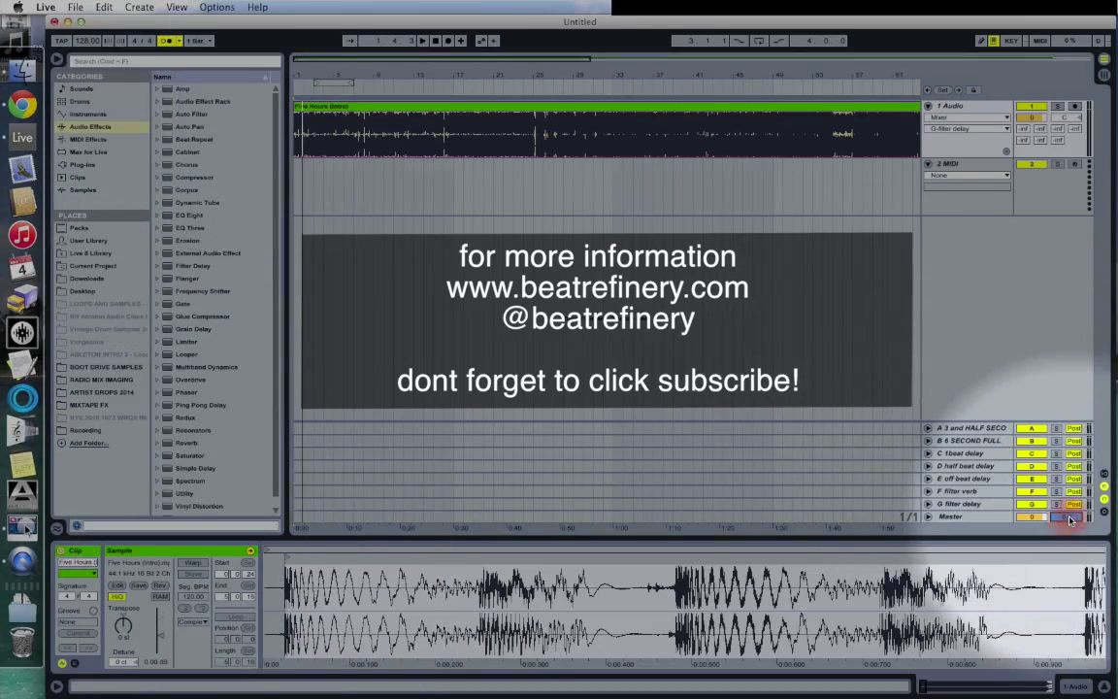
pyautogui.hscroll(10, 580, 149)
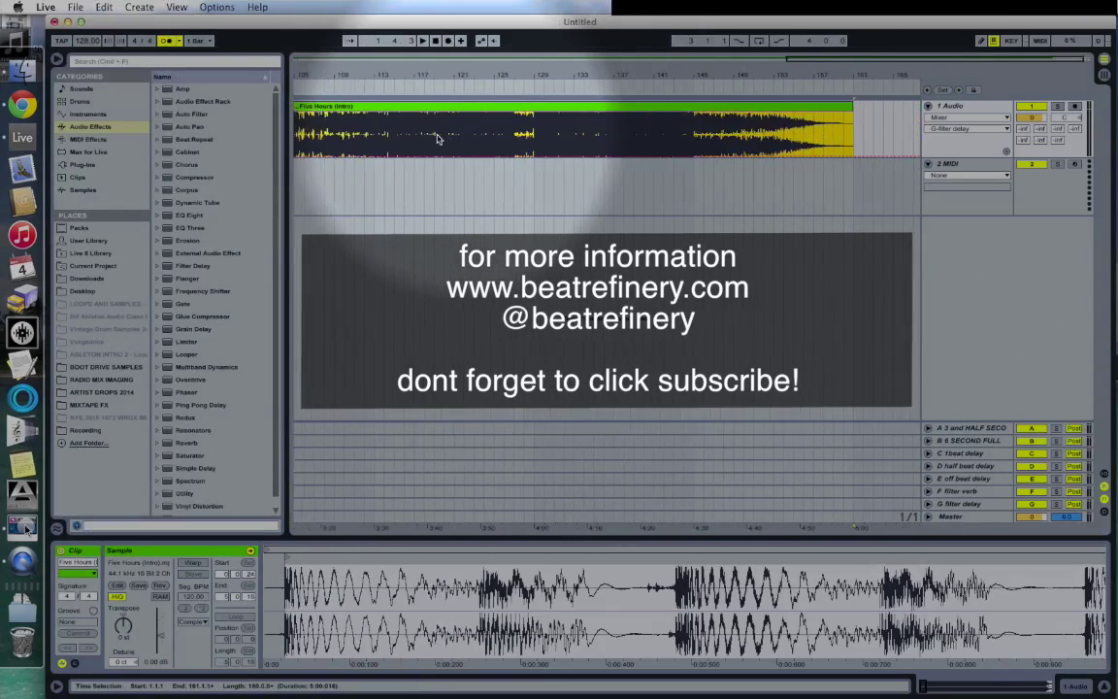
pyautogui.hscroll(-6, 437, 140)
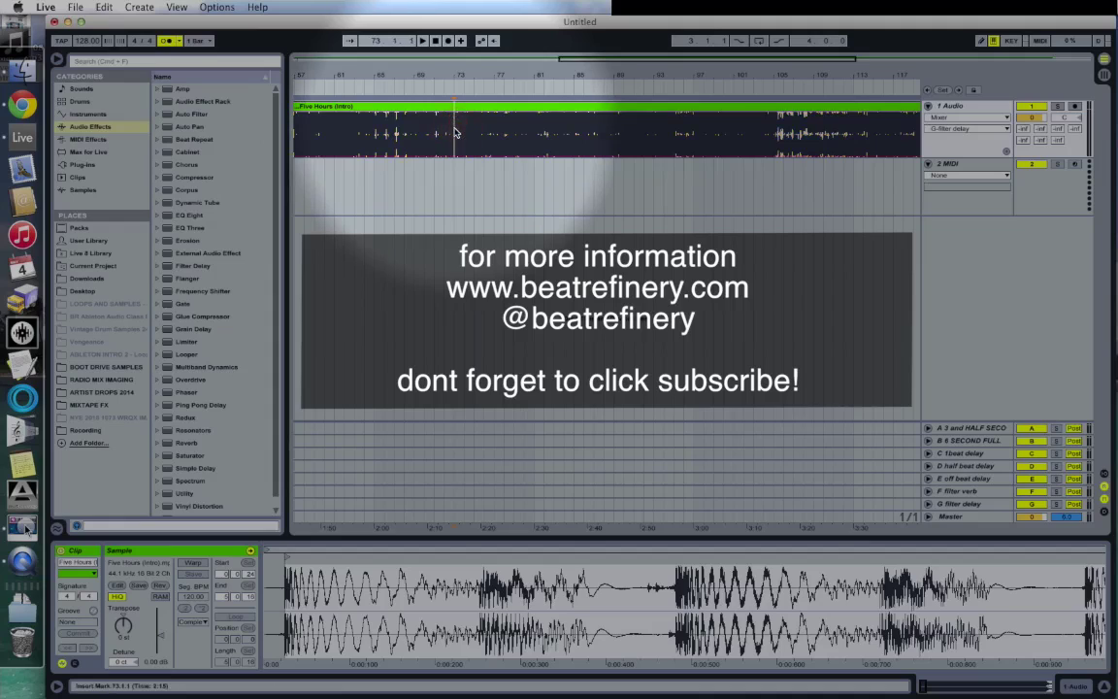
pyautogui.press('space')
pyautogui.hscroll(3, 588, 131)
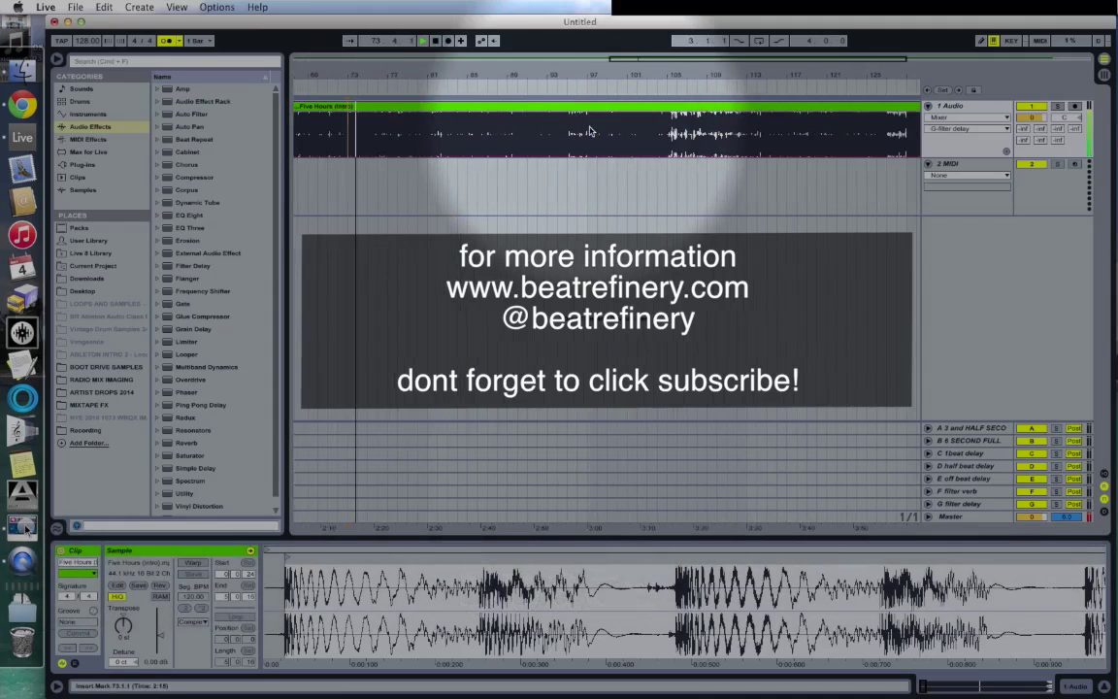
pyautogui.press('space')
pyautogui.click(719, 134)
pyautogui.press('space')
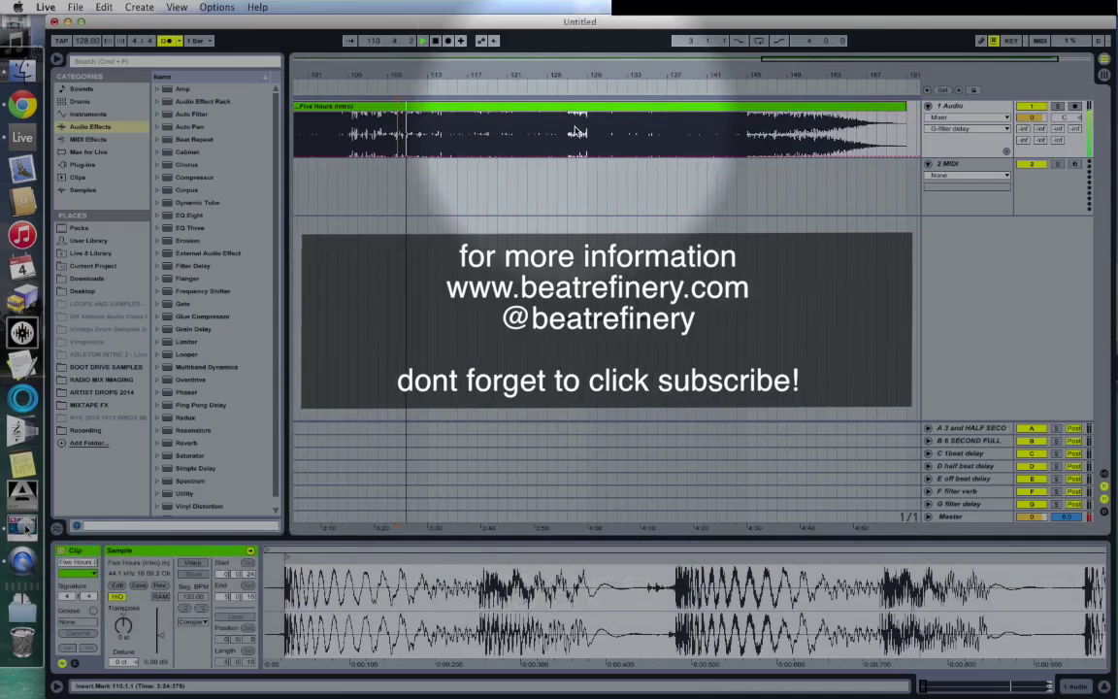
pyautogui.moveTo(589, 75); pyautogui.dragTo(570, 109)
pyautogui.press('space')
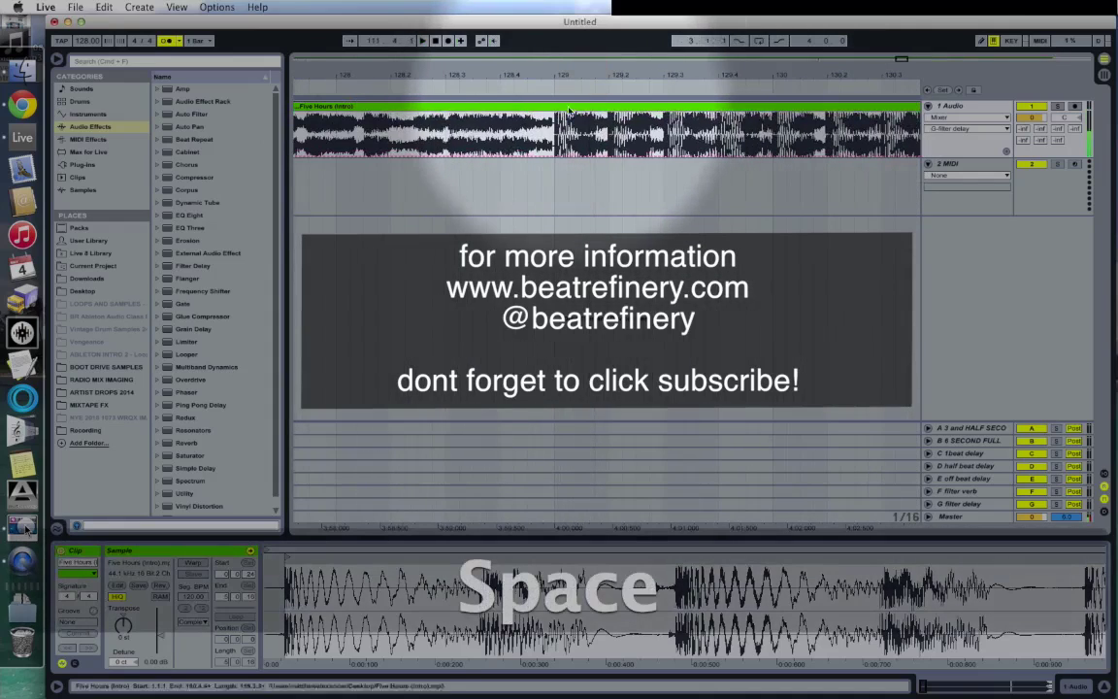
pyautogui.click(553, 117)
pyautogui.press('space')
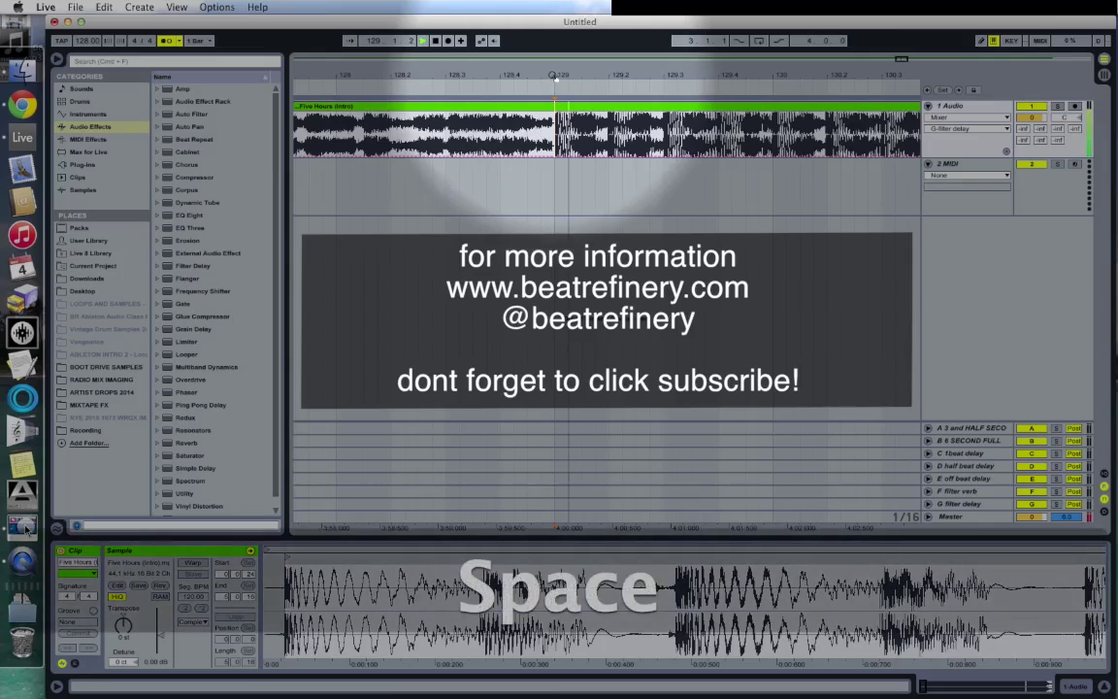
pyautogui.press('space')
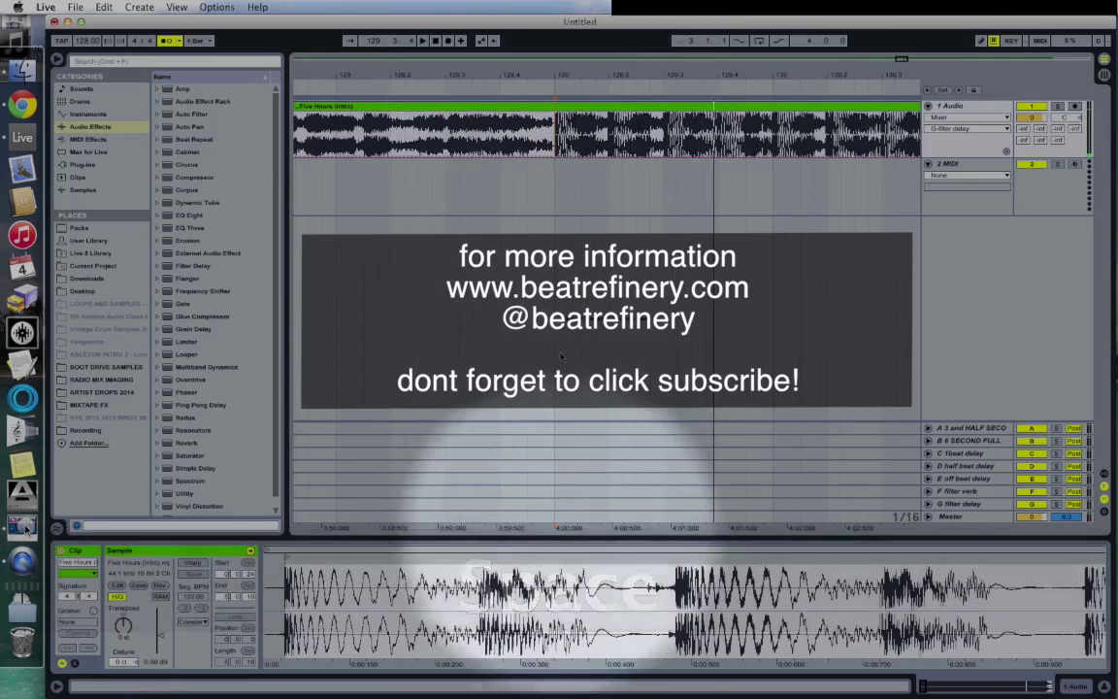
pyautogui.moveTo(573, 68); pyautogui.dragTo(601, 125)
pyautogui.press('space')
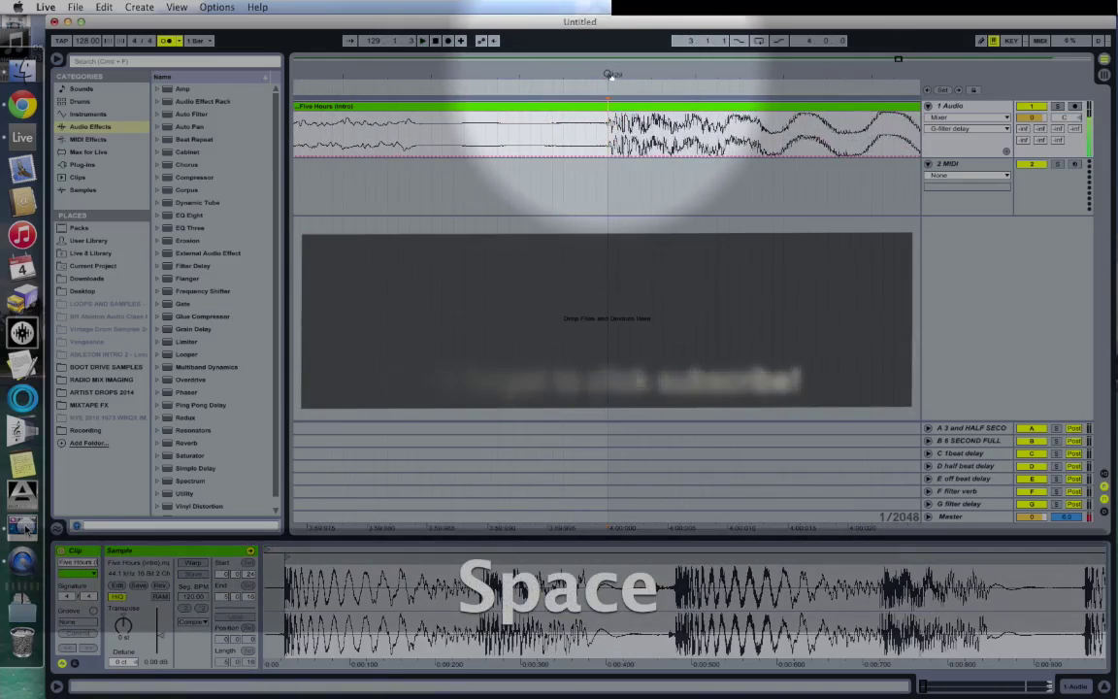
pyautogui.moveTo(608, 70); pyautogui.dragTo(589, 20)
pyautogui.press('space')
pyautogui.click(832, 136)
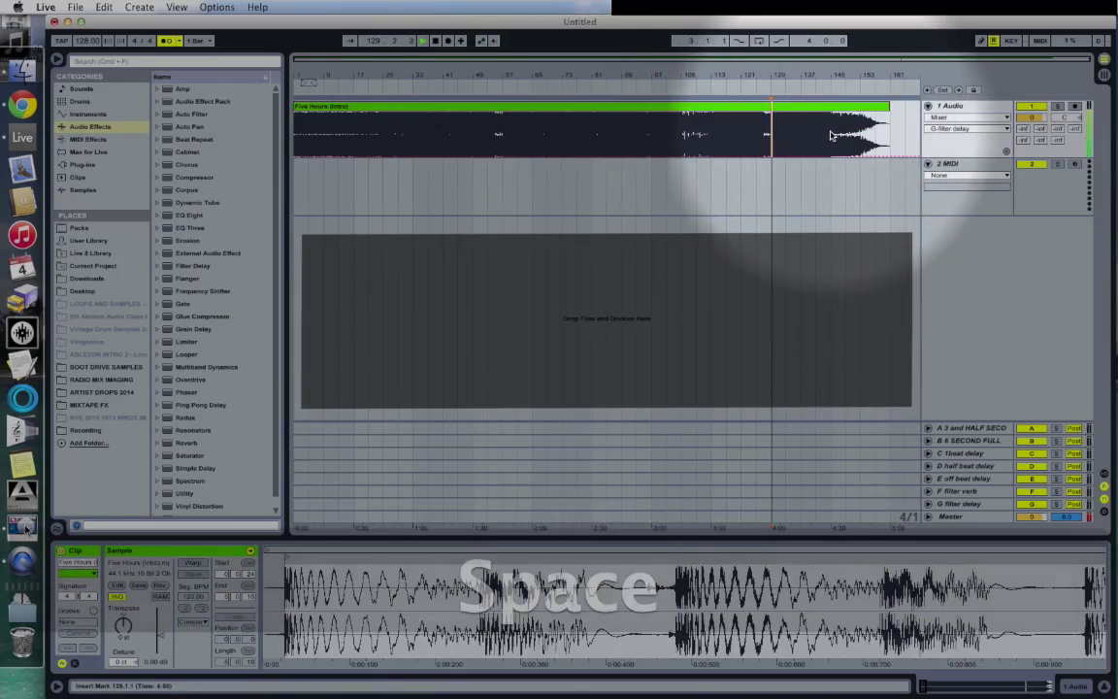
pyautogui.press('space')
pyautogui.press('space')
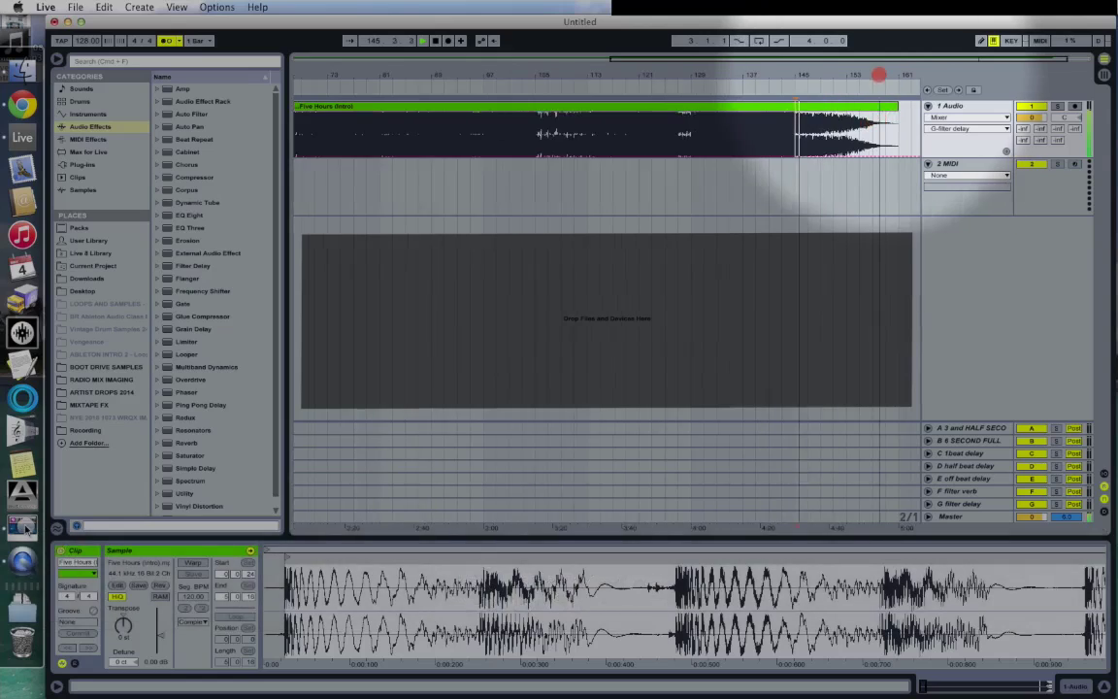
pyautogui.press('space')
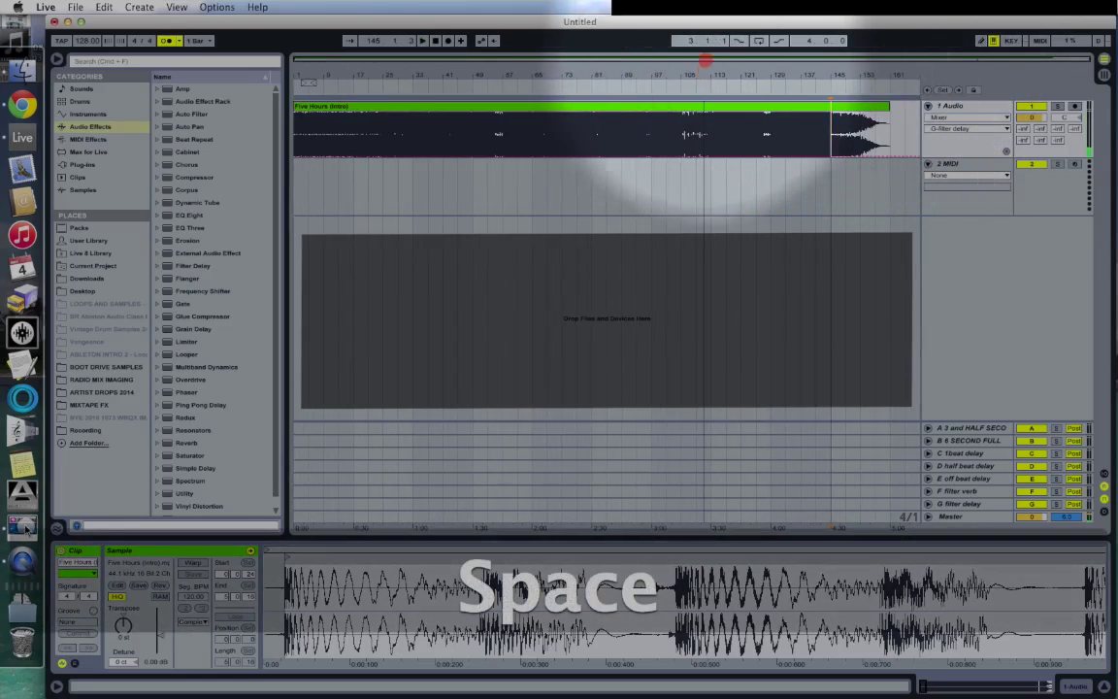
pyautogui.click(378, 114)
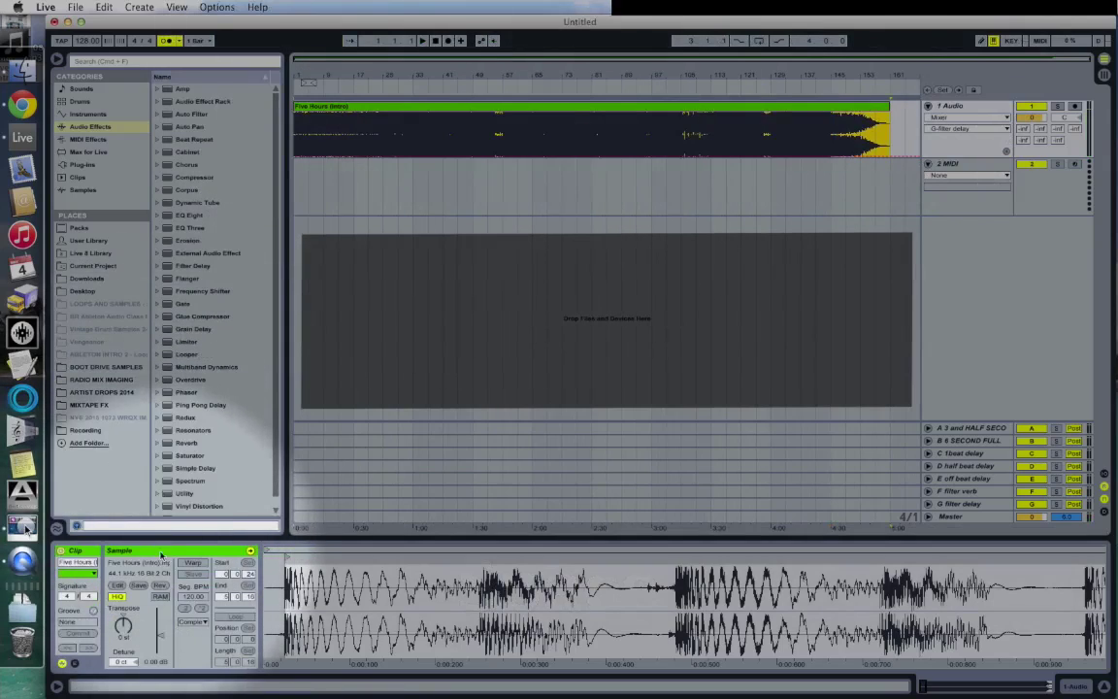
pyautogui.click(191, 564)
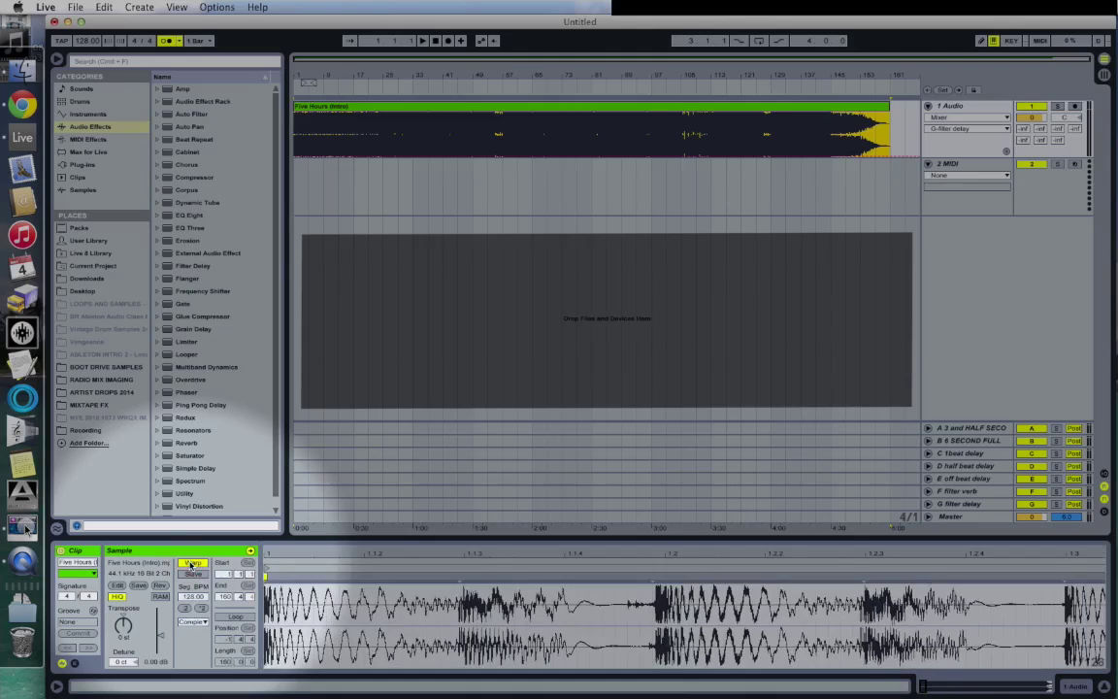
pyautogui.moveTo(396, 552); pyautogui.dragTo(417, 544)
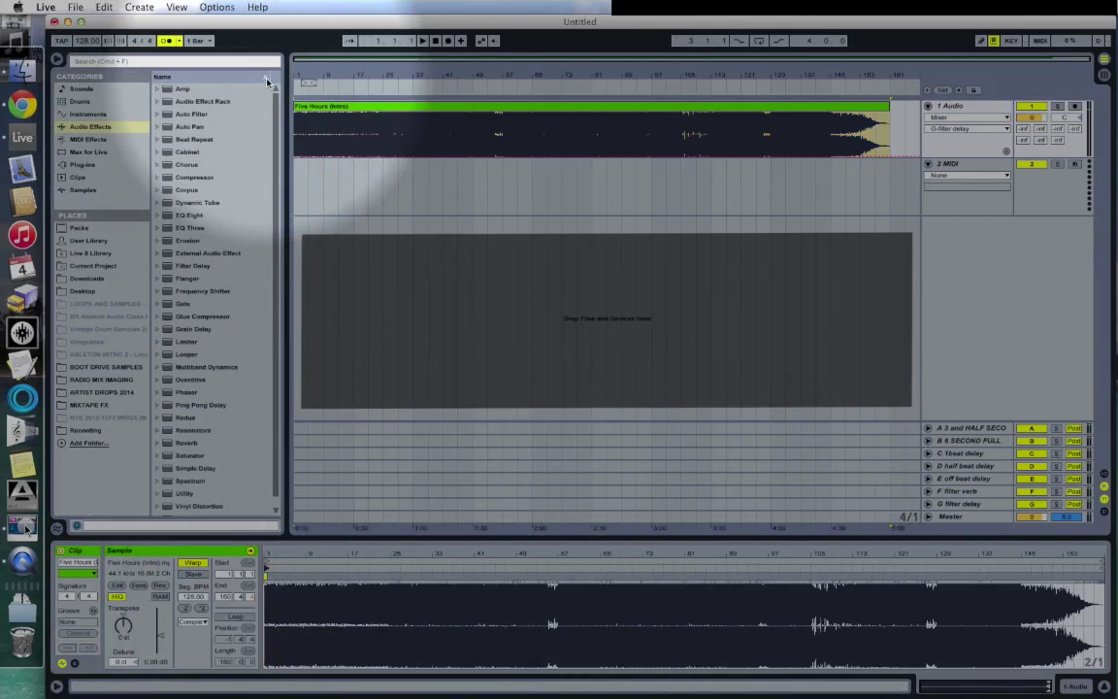
pyautogui.click(87, 40)
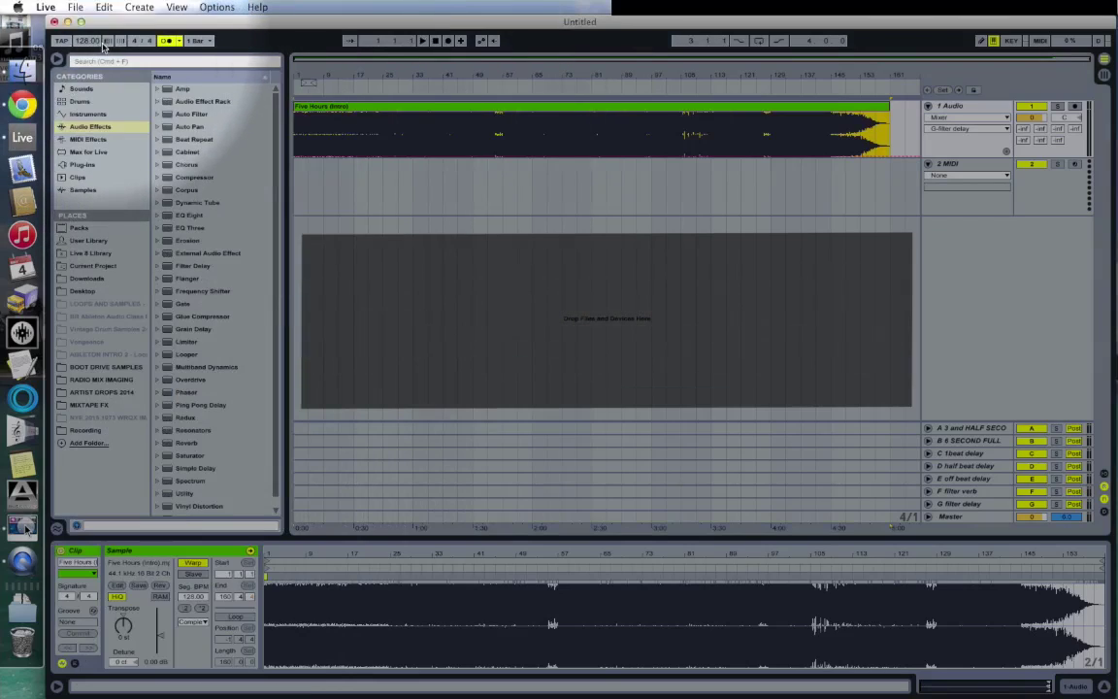
# Set the tempo to 100 BPM and listen to the clip
pyautogui.click(86, 41)
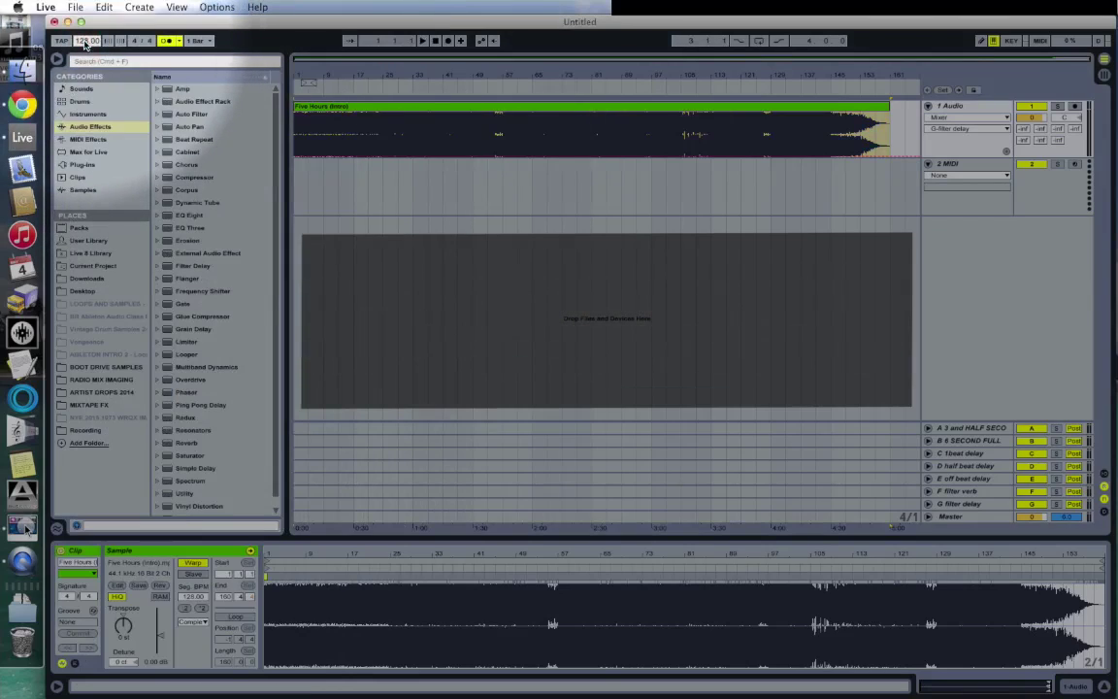
pyautogui.write('100')
pyautogui.press('Return')
pyautogui.press('space')
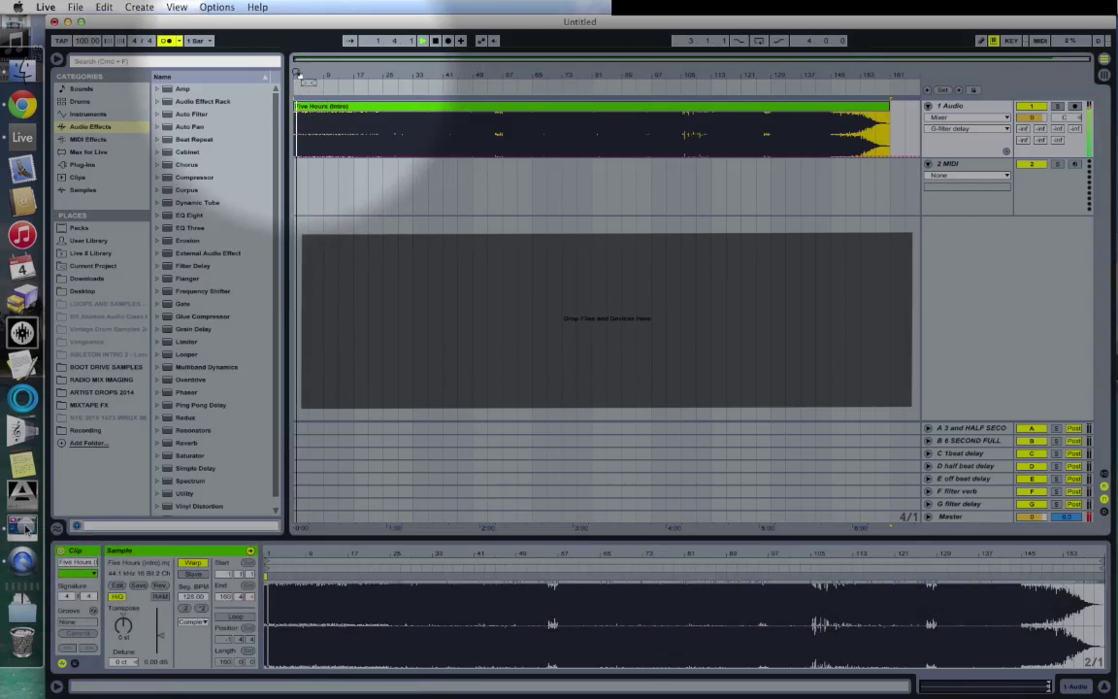
pyautogui.press('space')
# Set the tempo to 90 BPM and listen to the clip
pyautogui.click(86, 41)
pyautogui.write('90')
pyautogui.press('Return')
pyautogui.press('space')
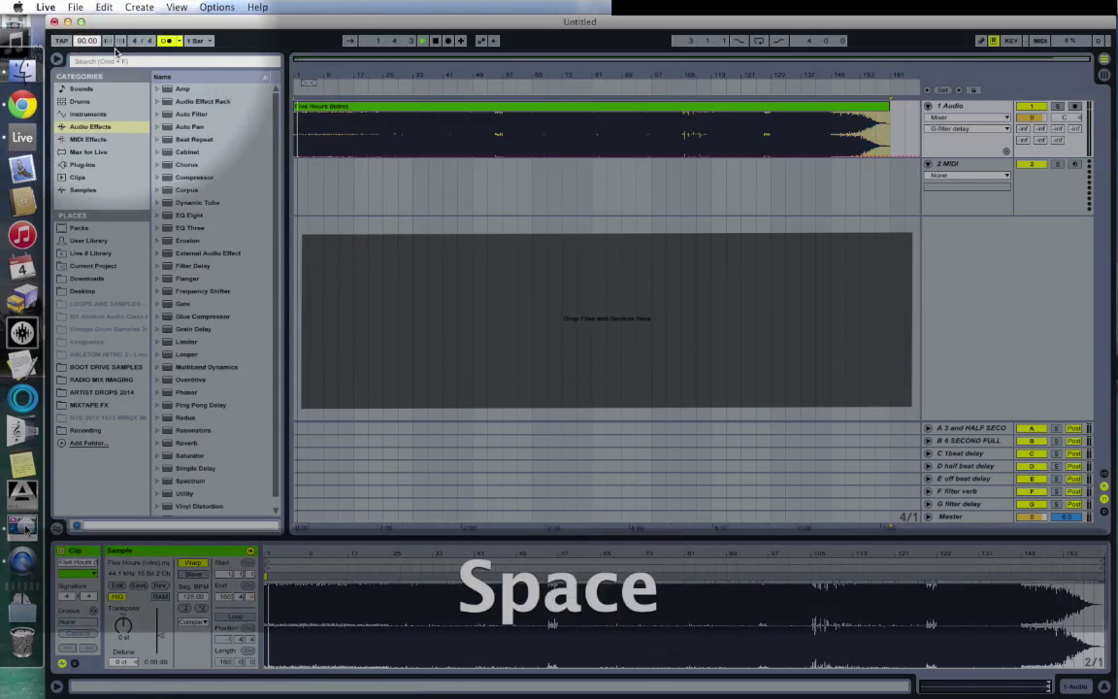
pyautogui.press('space')
# Set the tempo to 140 BPM and audition the clip from points inside it, near bar 129
pyautogui.click(85, 41)
pyautogui.write('140')
pyautogui.press('Return')
pyautogui.press('space')
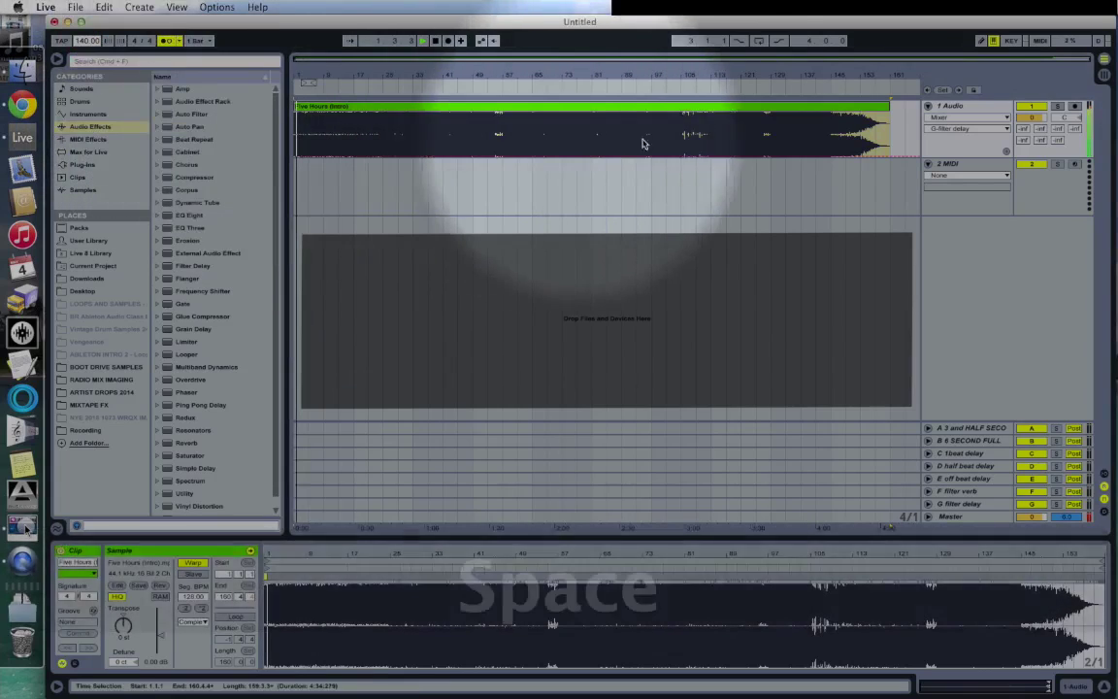
pyautogui.press('space')
pyautogui.click(676, 137)
pyautogui.press('space')
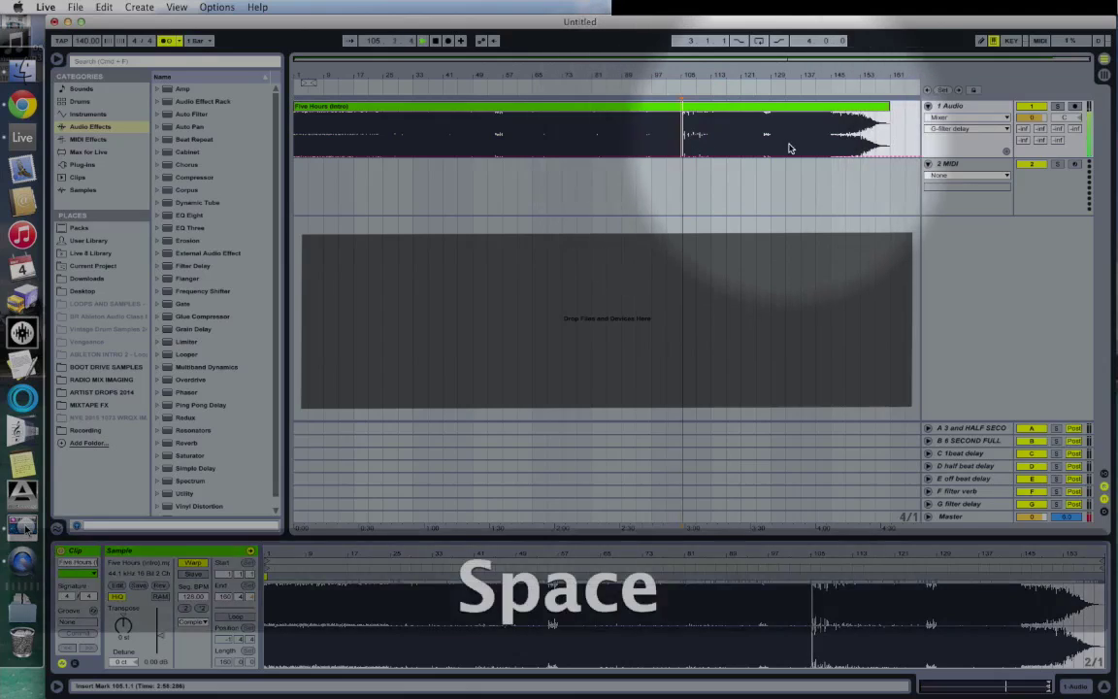
pyautogui.press('space')
pyautogui.click(769, 145)
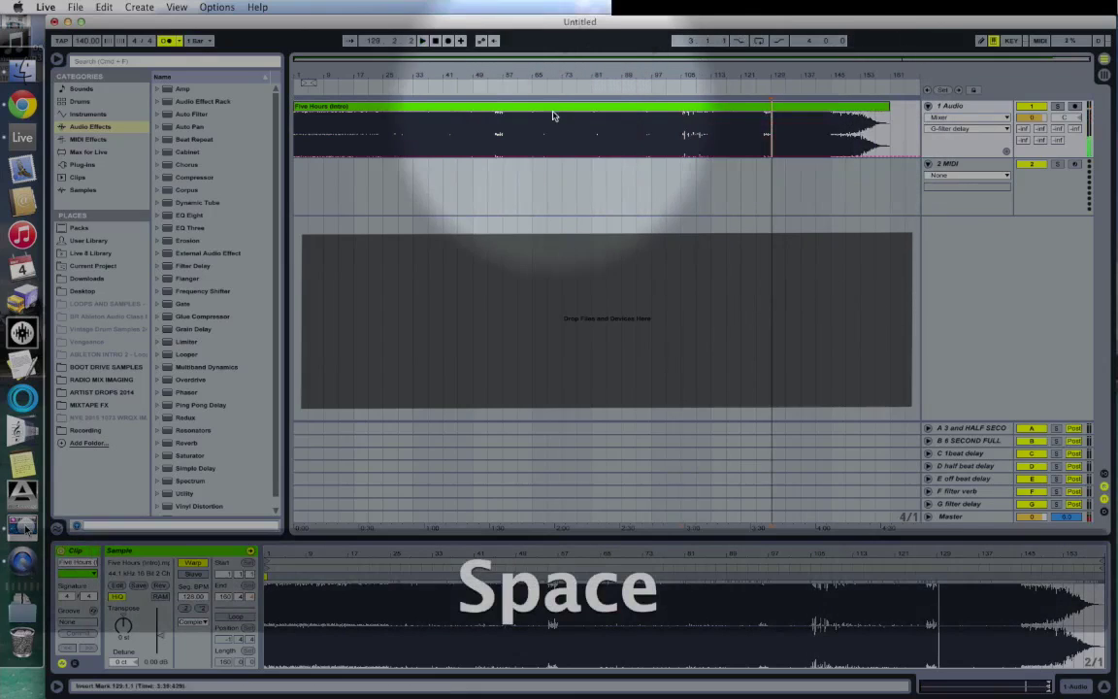
pyautogui.click(417, 108)
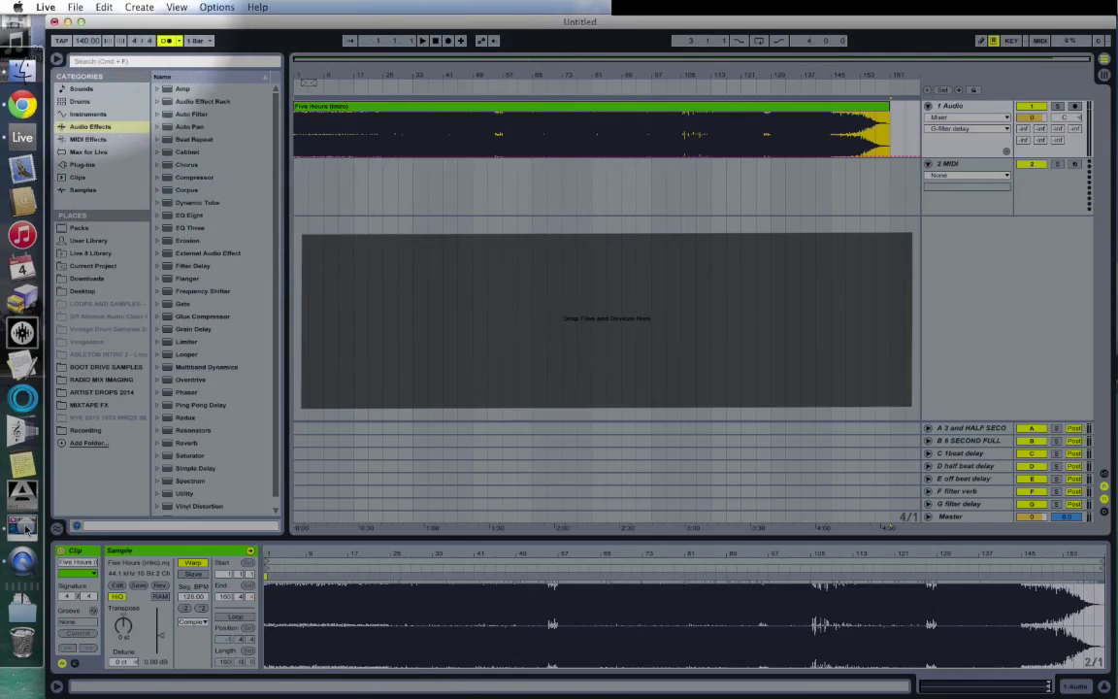
# Create a new empty Live Set from the File menu, answering the save-changes prompt
pyautogui.click(75, 7)
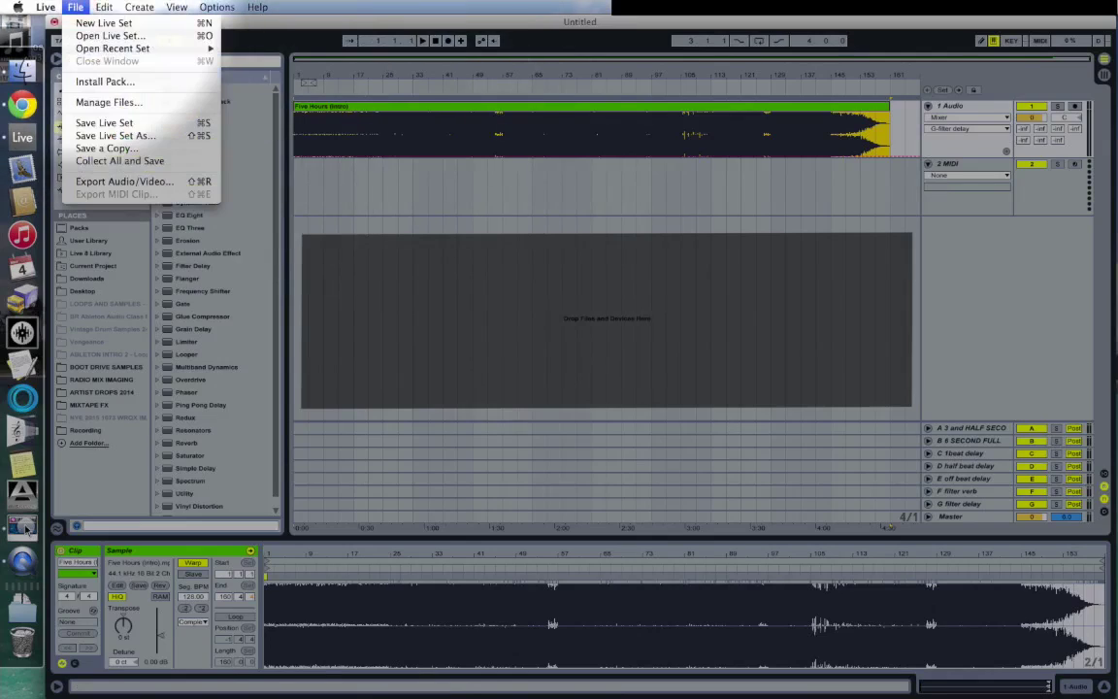
pyautogui.click(78, 23)
pyautogui.click(448, 372)
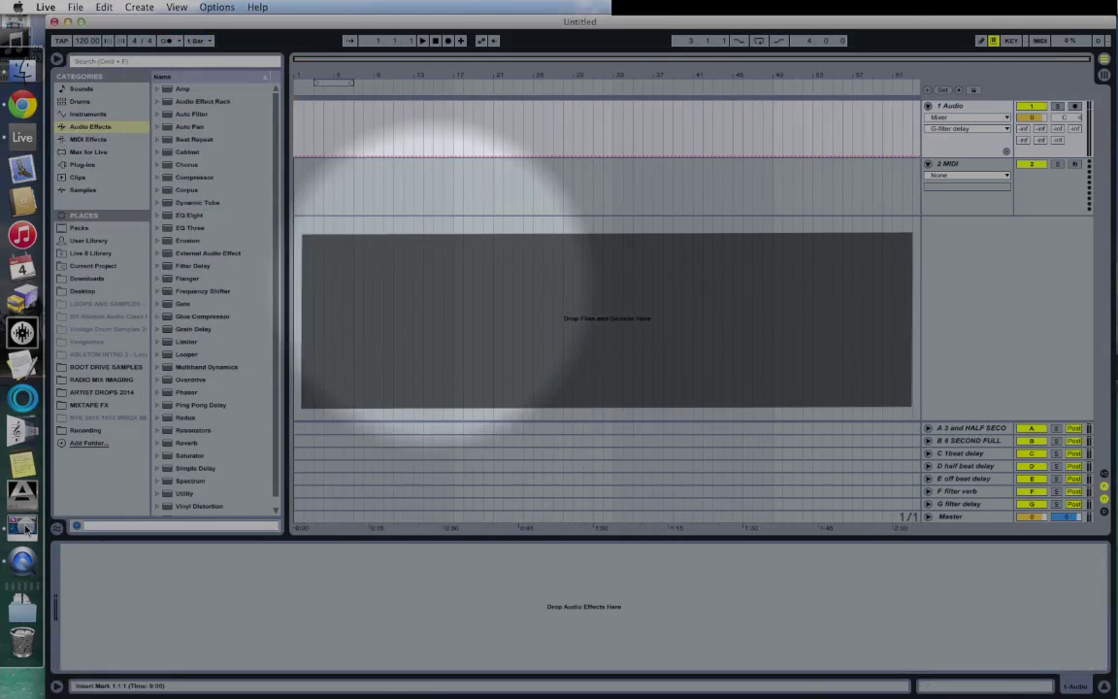
pyautogui.click(14, 22)
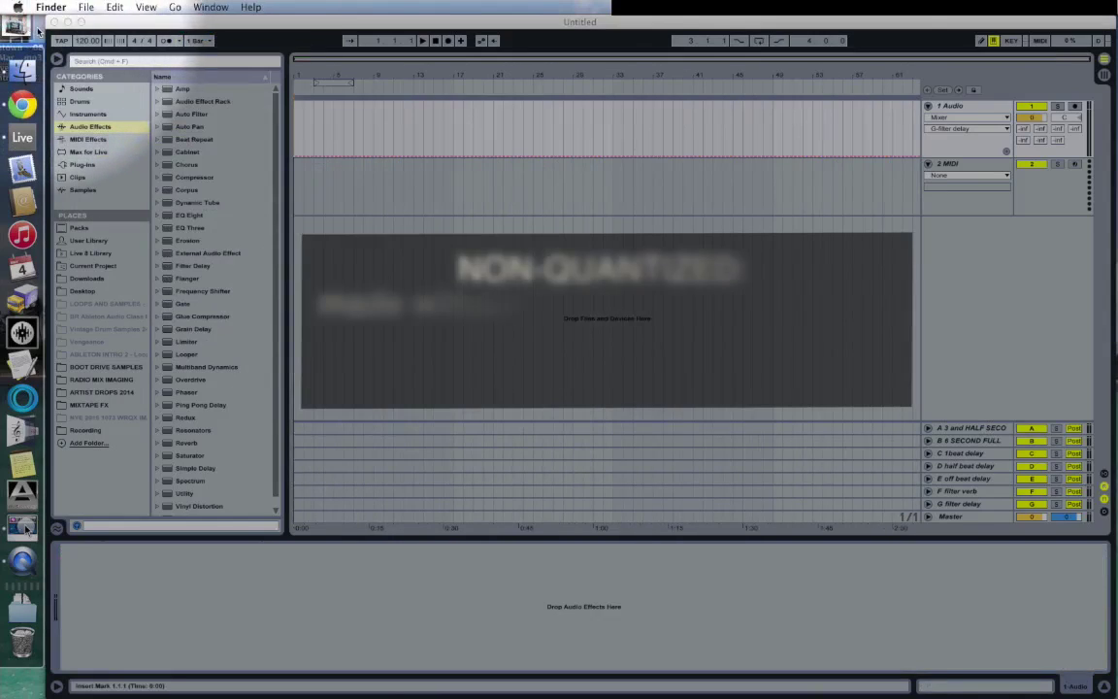
# Drop the Got To Give It Up mp3 onto the 1 Audio track and select the new clip
pyautogui.moveTo(90, 55)
pyautogui.mouseDown()
pyautogui.moveTo(348, 155)
pyautogui.moveTo(300, 126)
pyautogui.mouseUp()
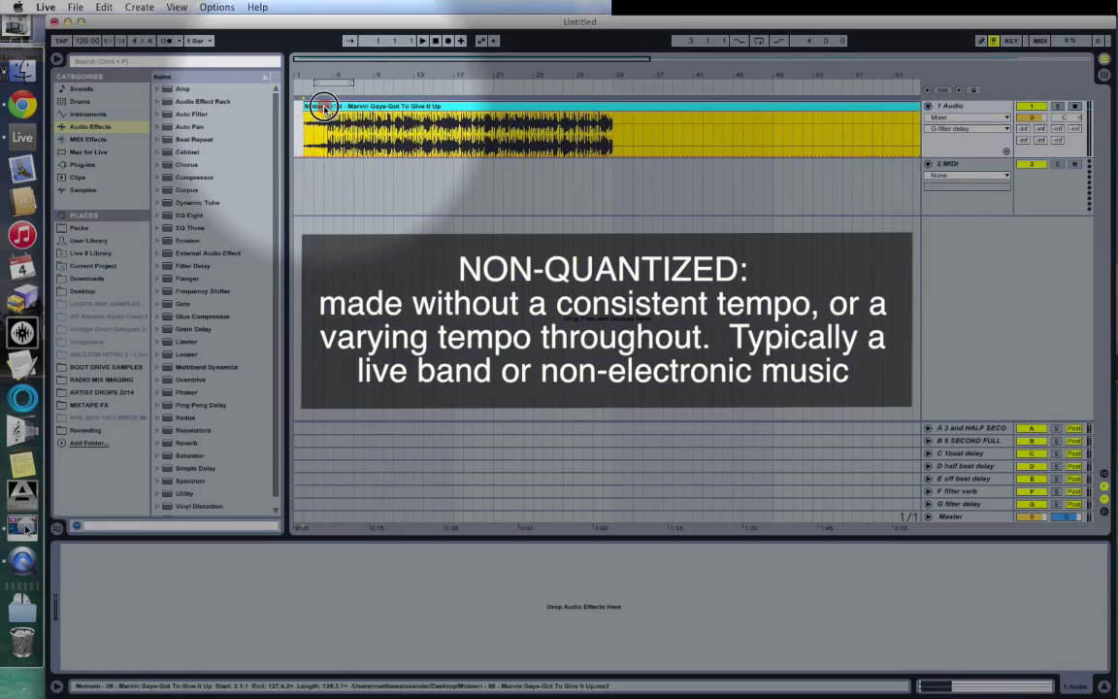
pyautogui.click(307, 109)
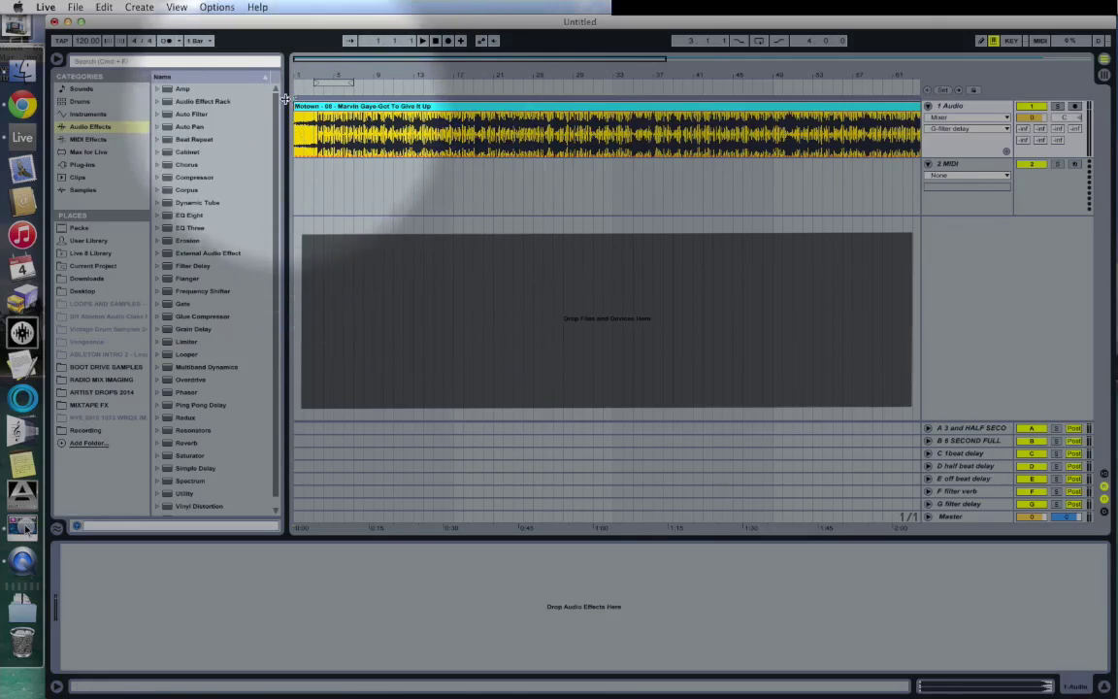
# Zoom into the song's opening beats with the grid off (Cmd+4), replay the first hits, then zoom out
pyautogui.moveTo(308, 72); pyautogui.dragTo(309, 124)
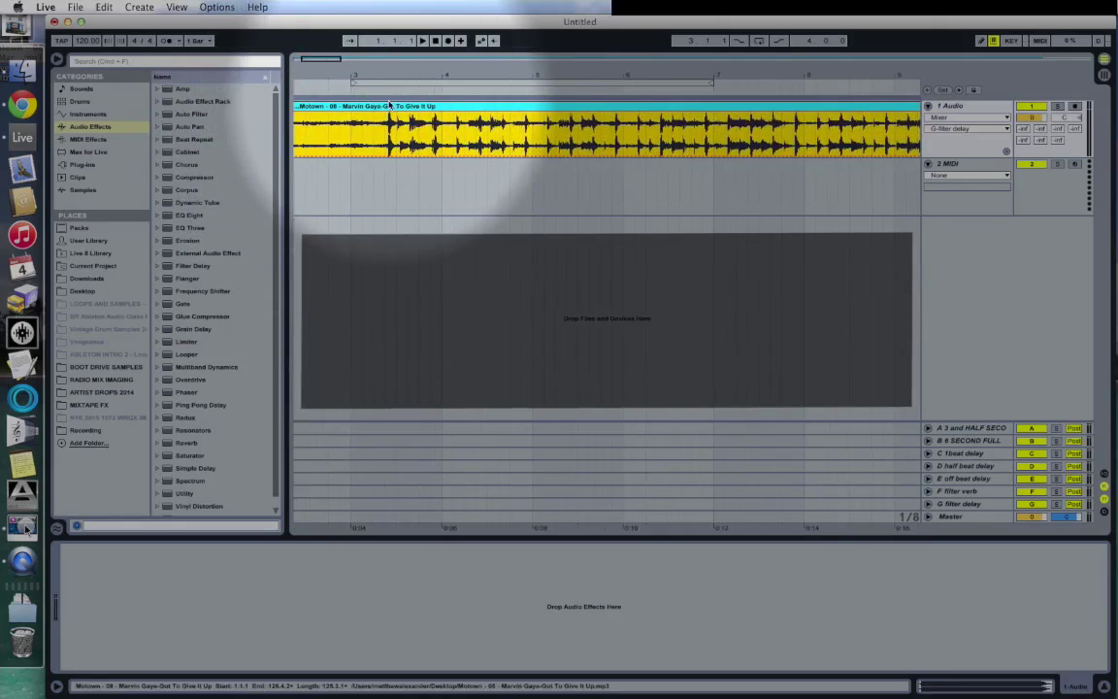
pyautogui.press('super+4')
pyautogui.moveTo(384, 76); pyautogui.dragTo(388, 139)
pyautogui.click(392, 135)
pyautogui.press('space')
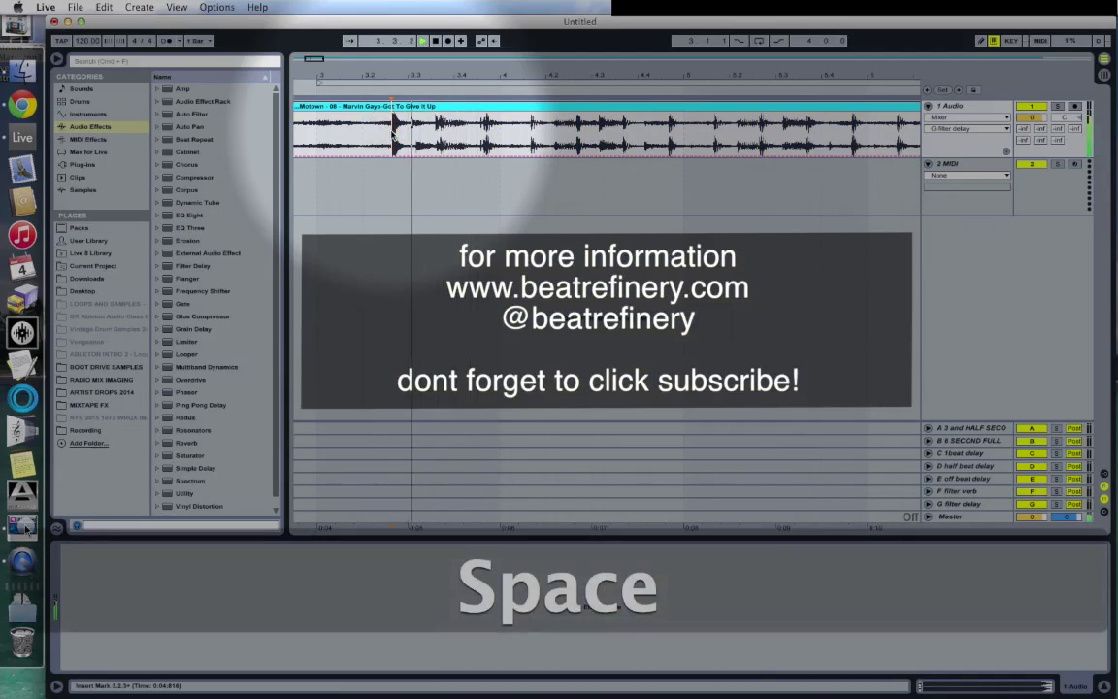
pyautogui.press('space')
pyautogui.press('space')
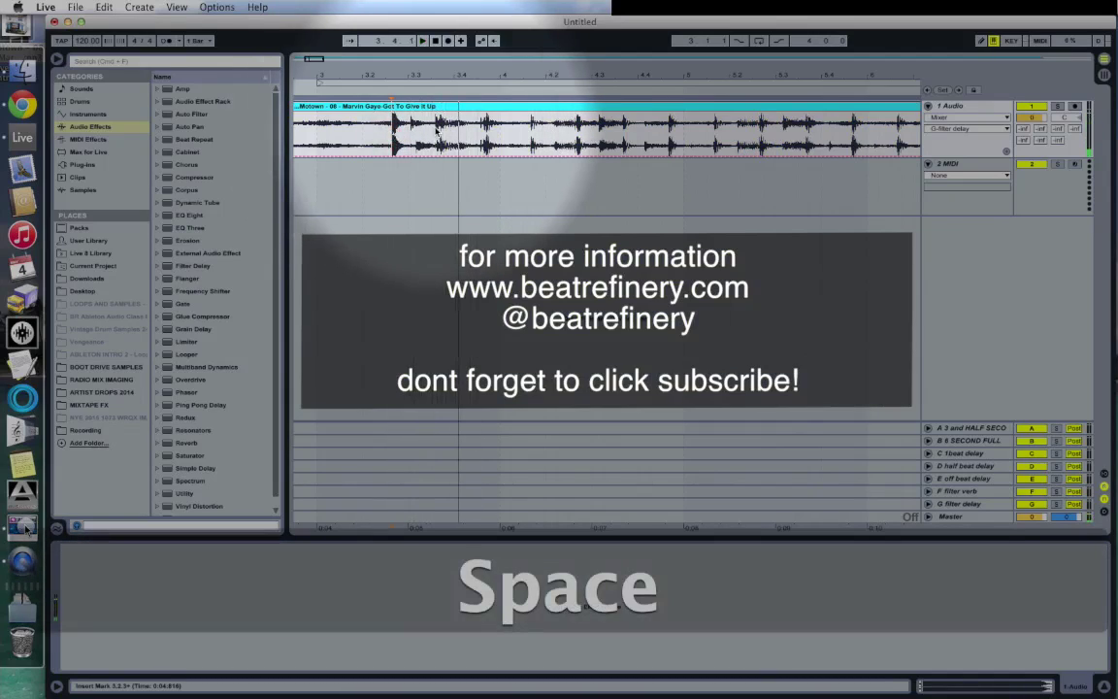
pyautogui.press('space')
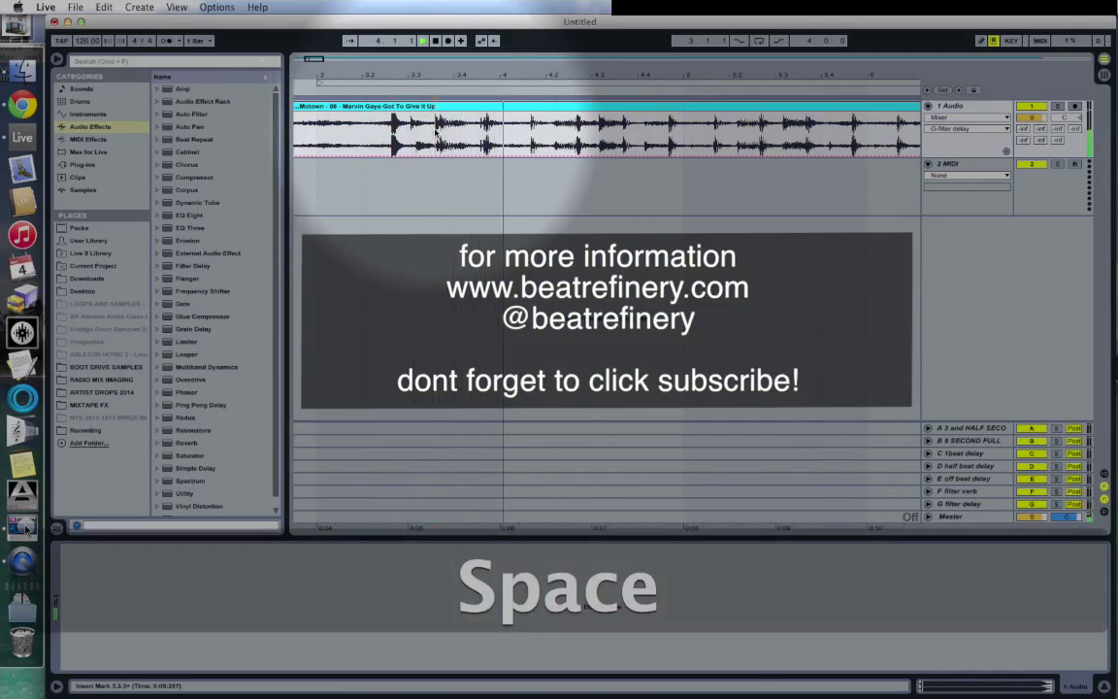
pyautogui.press('space')
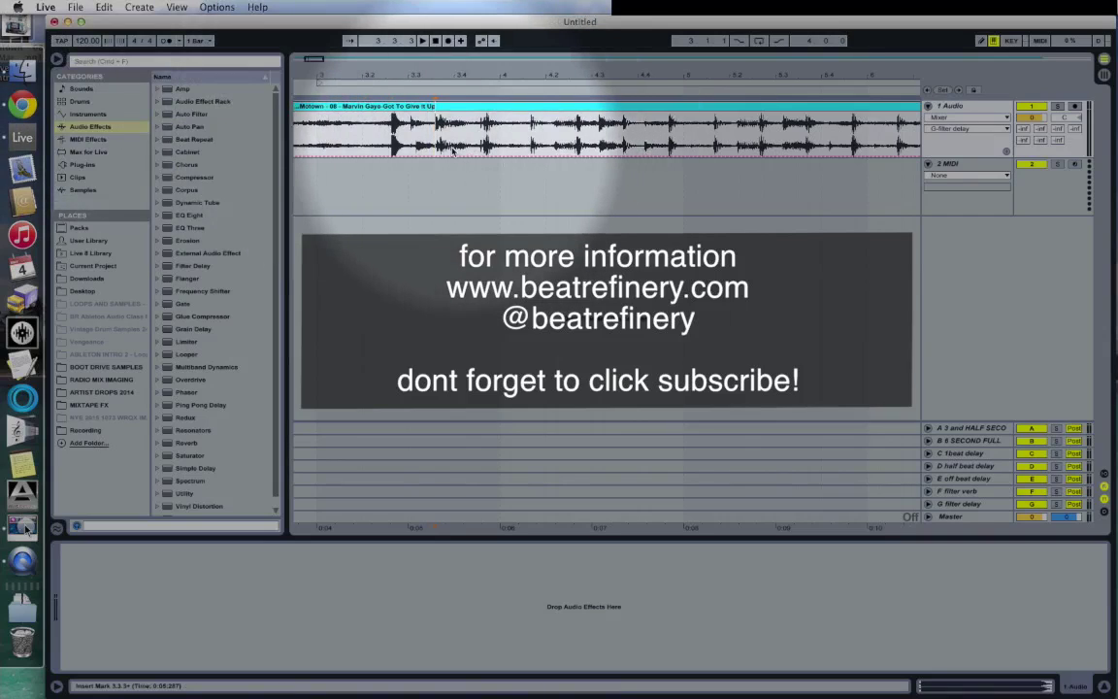
pyautogui.moveTo(435, 73); pyautogui.dragTo(435, 93)
pyautogui.press('space')
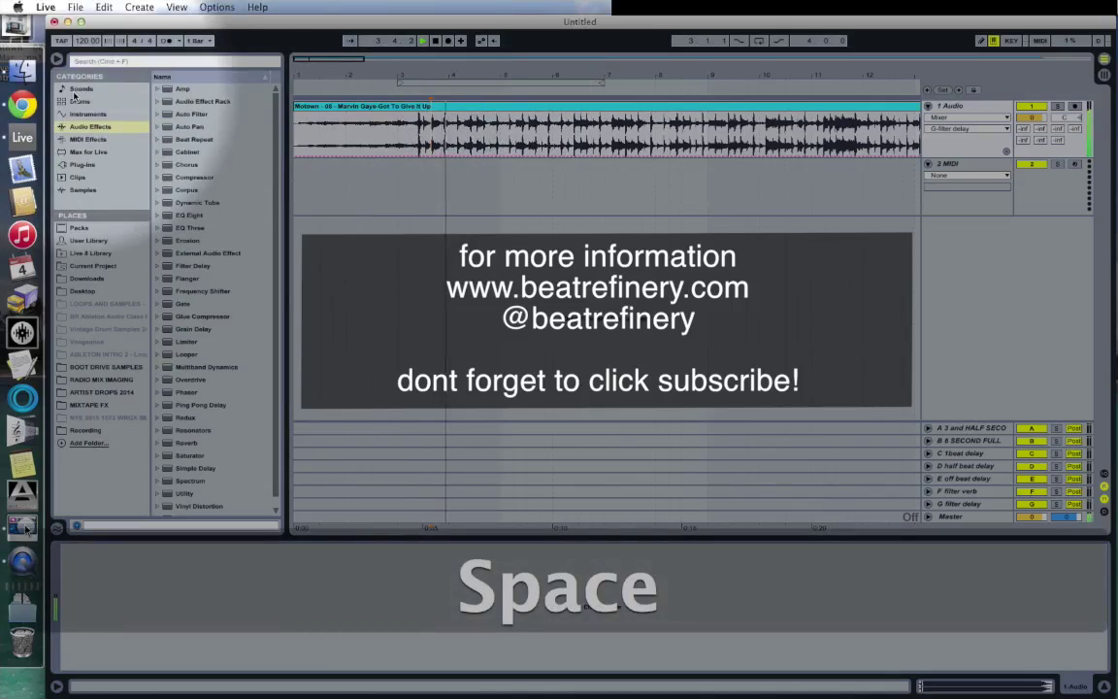
# Tap tempo four times along with the beat, enter 120 BPM, and open the Got To Give It Up clip's details
pyautogui.click(61, 42)
pyautogui.click(61, 42)
pyautogui.click(62, 41)
pyautogui.click(61, 41)
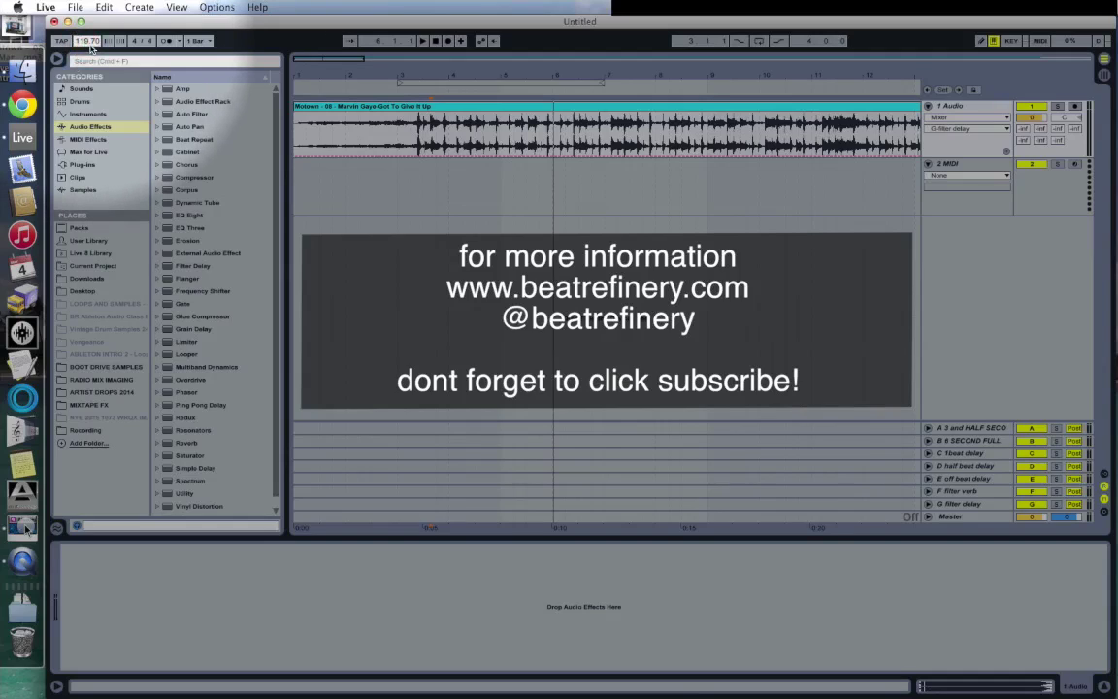
pyautogui.write('20')
pyautogui.press('Return')
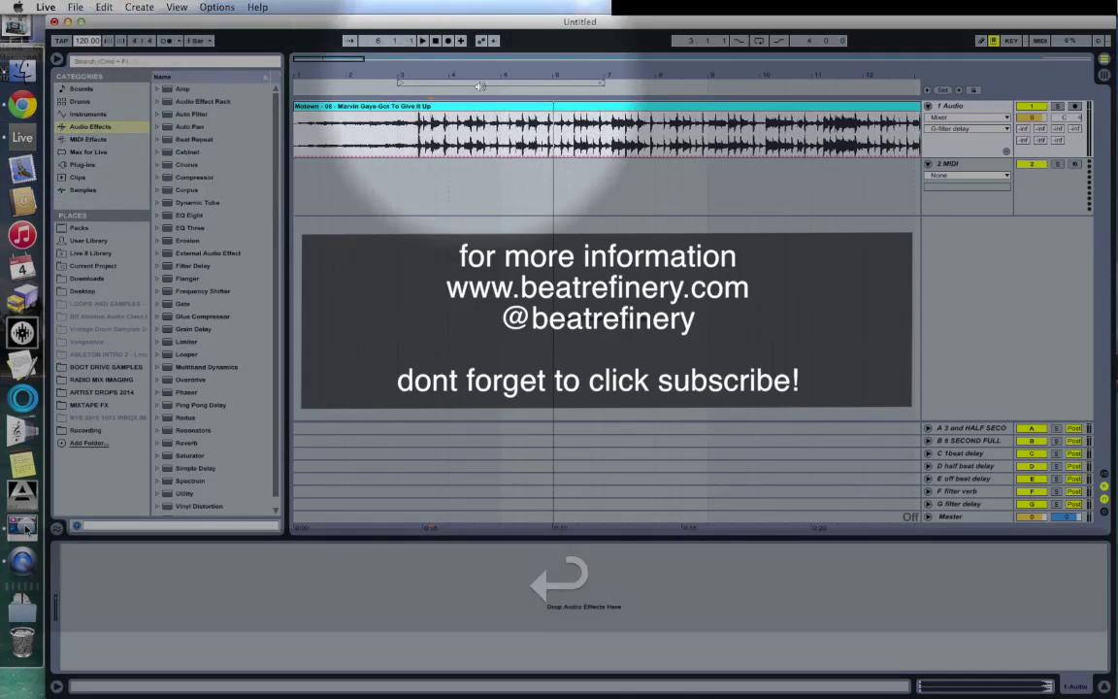
pyautogui.doubleClick(456, 107)
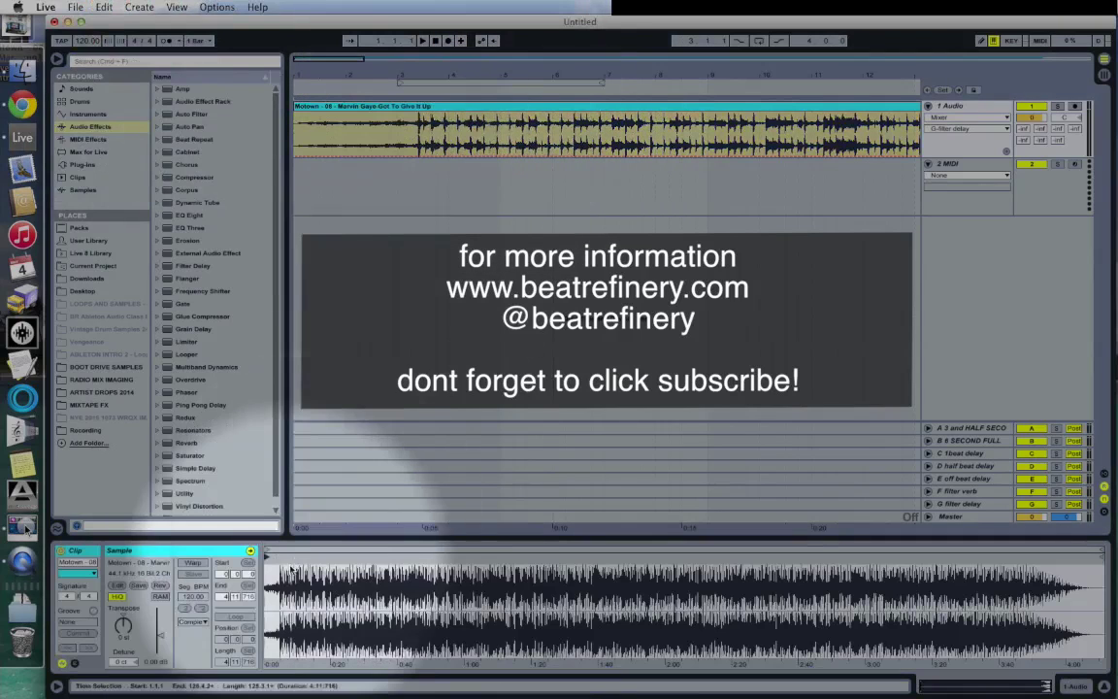
# Move the clip's Start marker onto the first downbeat, about 5.3 seconds into the sample
pyautogui.moveTo(267, 563); pyautogui.dragTo(584, 564)
pyautogui.press('space')
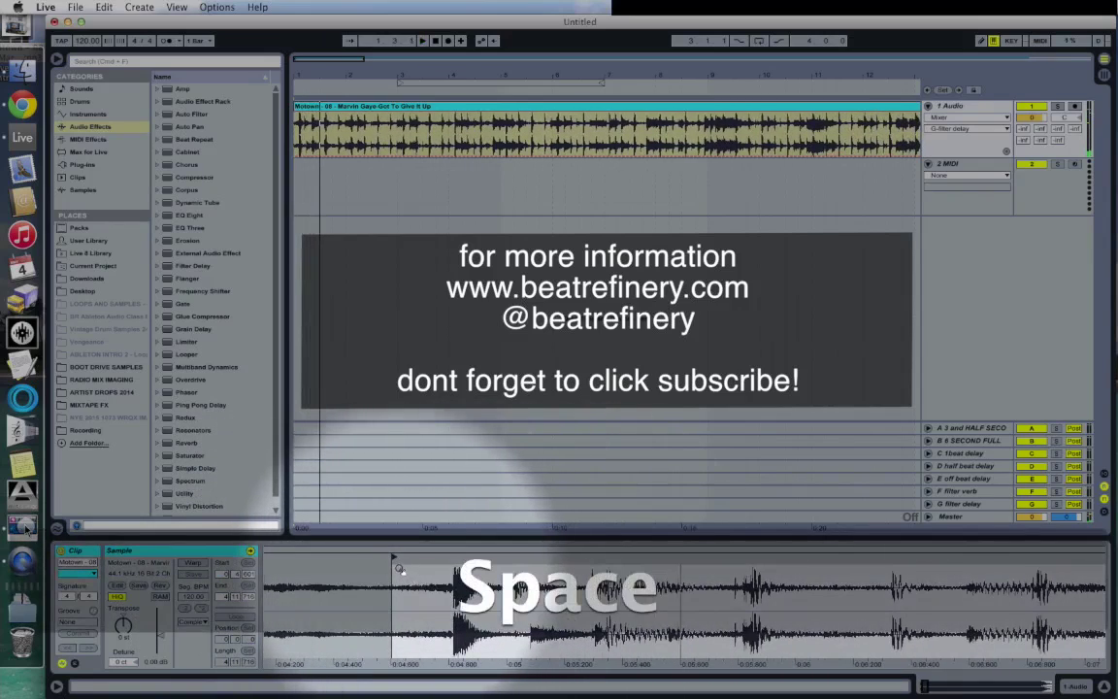
pyautogui.moveTo(393, 561)
pyautogui.mouseDown()
pyautogui.moveTo(452, 554)
pyautogui.moveTo(584, 572)
pyautogui.mouseUp()
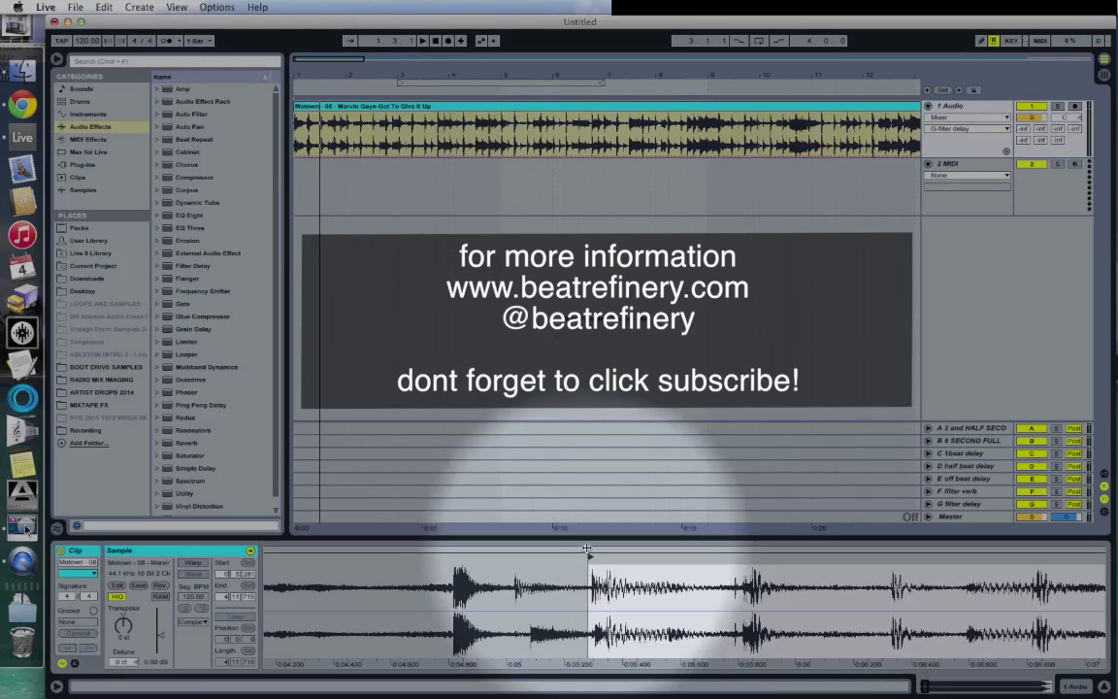
pyautogui.moveTo(589, 571)
pyautogui.mouseDown()
pyautogui.moveTo(565, 571)
pyautogui.moveTo(581, 557)
pyautogui.mouseUp()
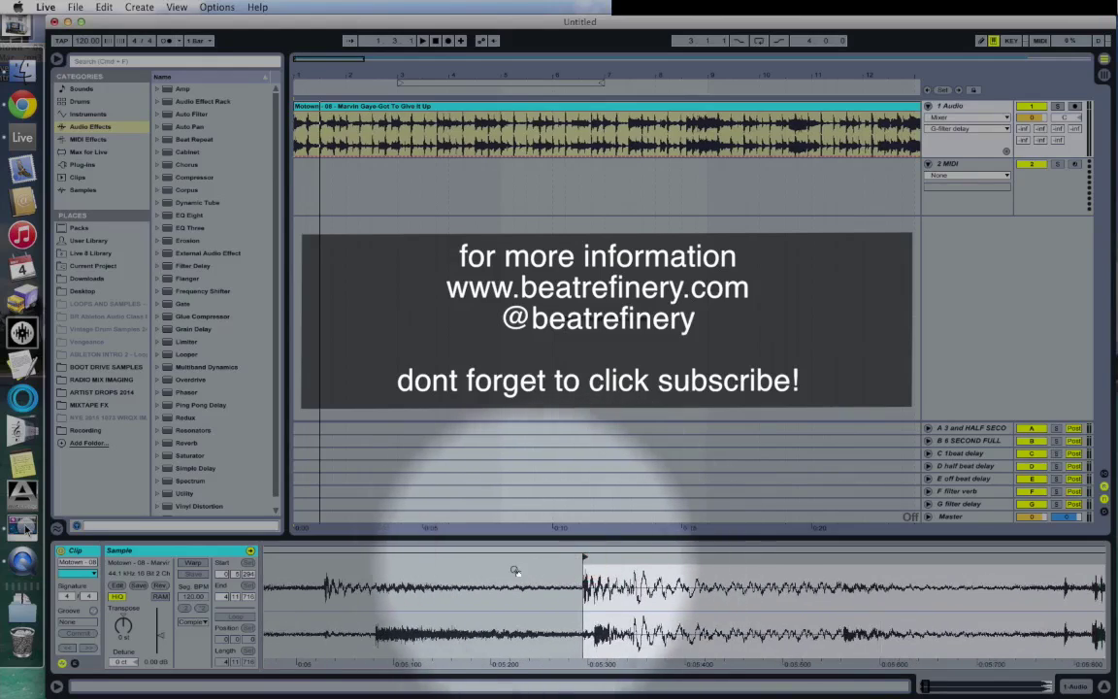
pyautogui.press('space')
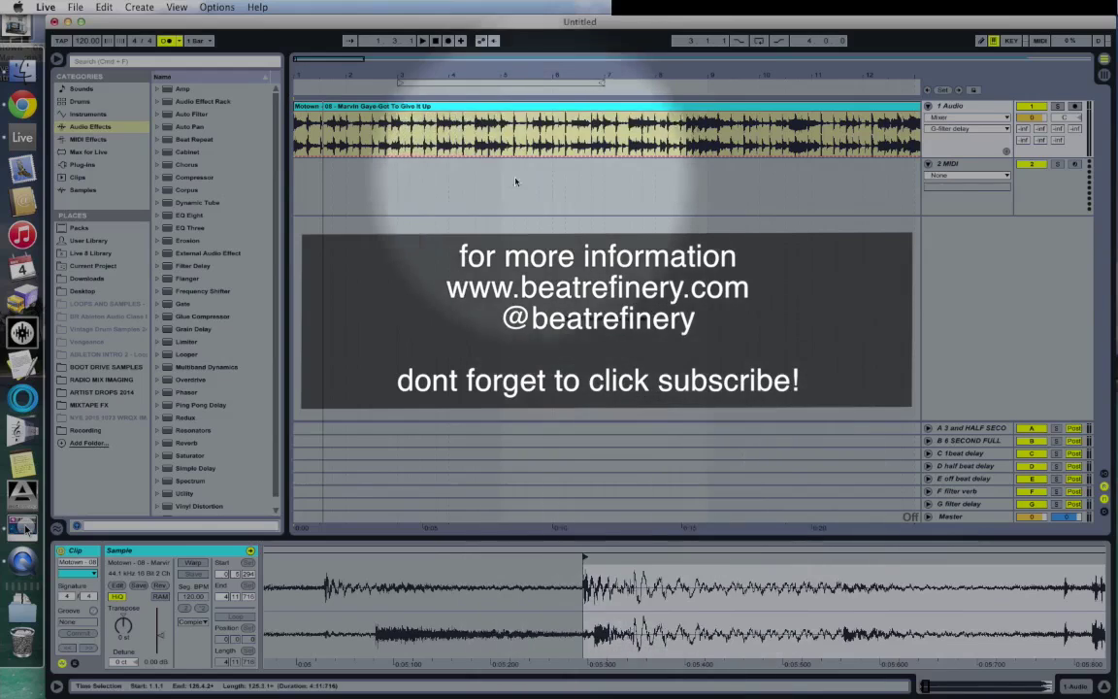
# Set a 1/4 grid and turn on Warp for the Marvin Gaye clip
pyautogui.click(505, 187)
pyautogui.press('super+4')
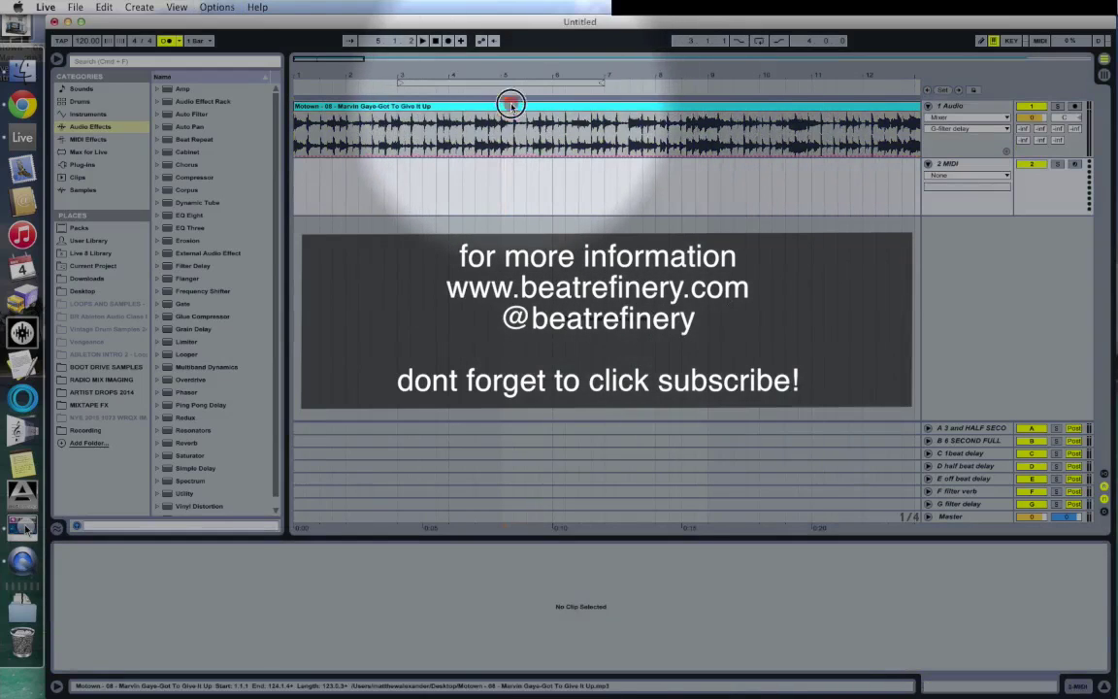
pyautogui.click(512, 105)
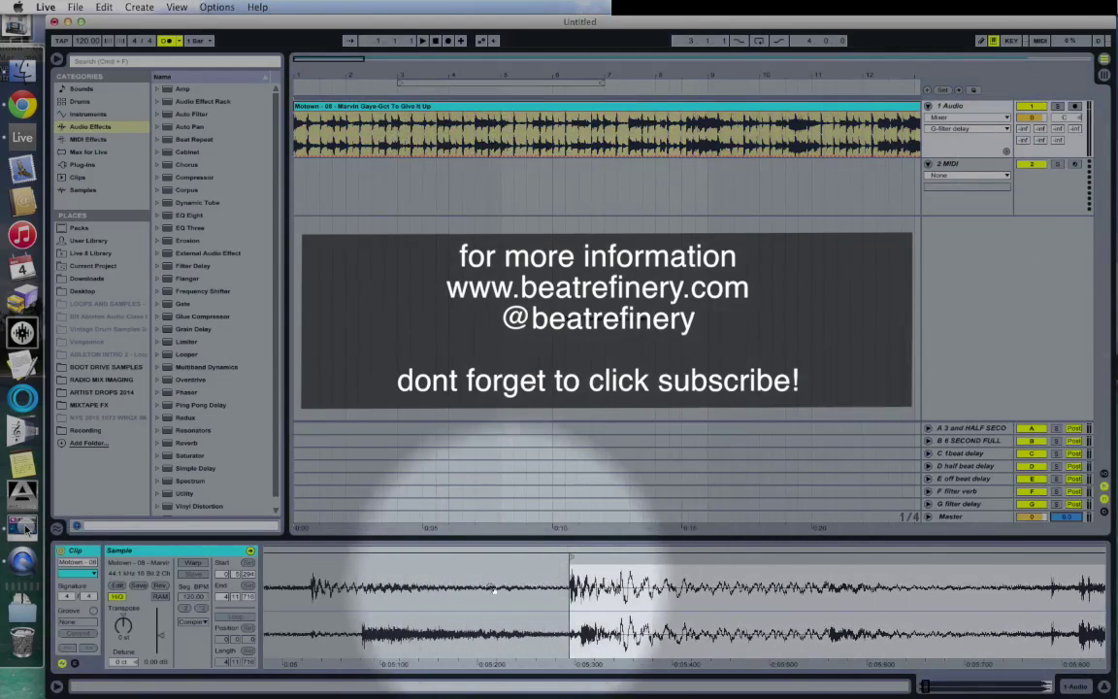
pyautogui.press('space')
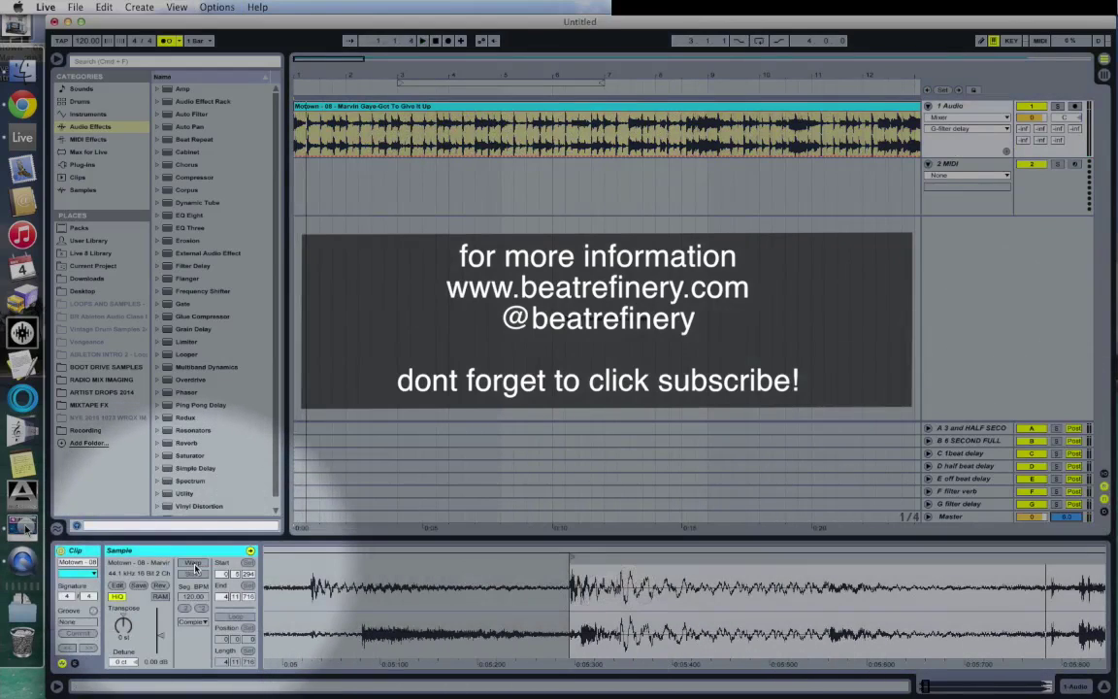
pyautogui.click(195, 567)
pyautogui.press('space')
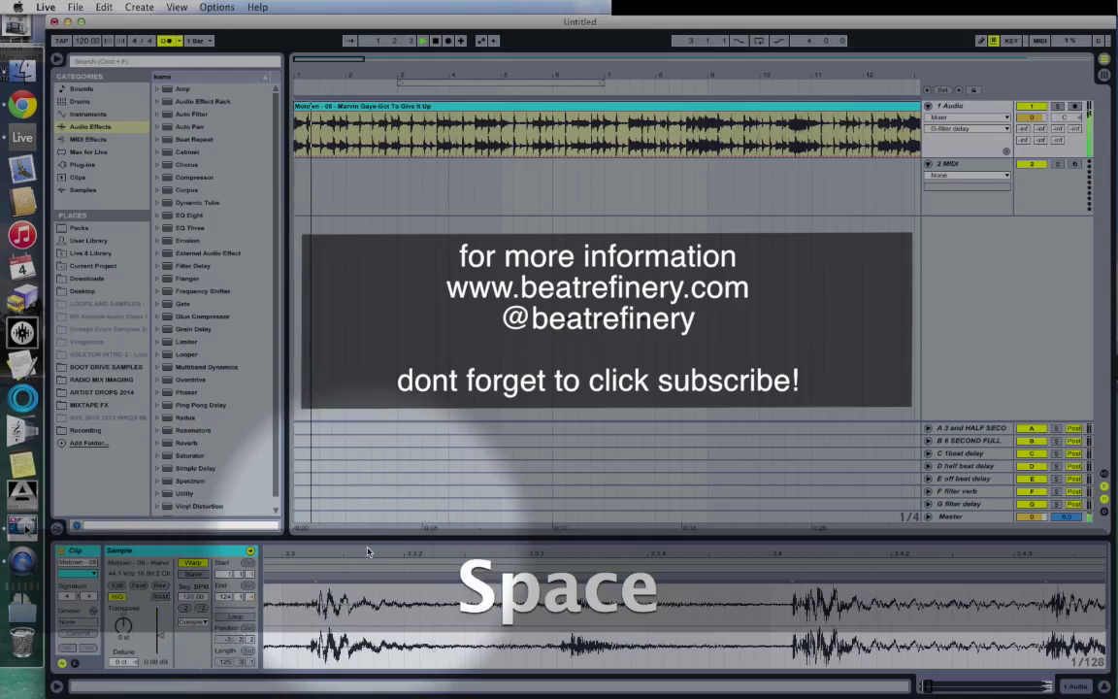
# Line bar 2 up with the next downbeat, giving a 117.52 BPM segment tempo
pyautogui.click(361, 551)
pyautogui.moveTo(336, 572); pyautogui.dragTo(636, 556)
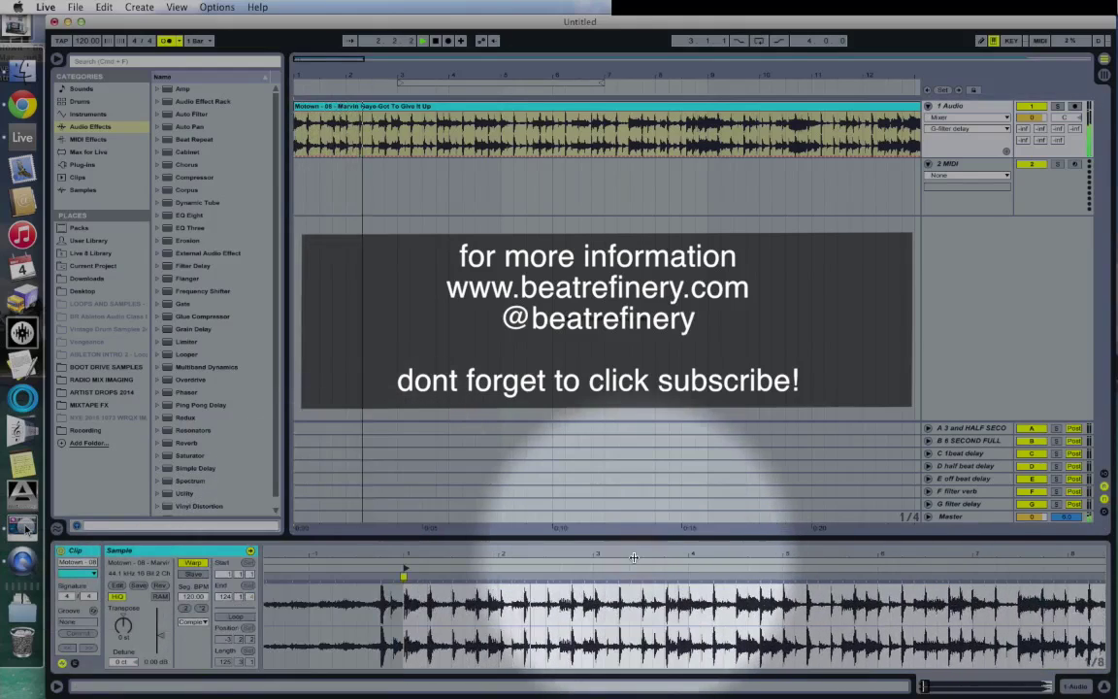
pyautogui.press('space')
pyautogui.moveTo(399, 543); pyautogui.dragTo(420, 563)
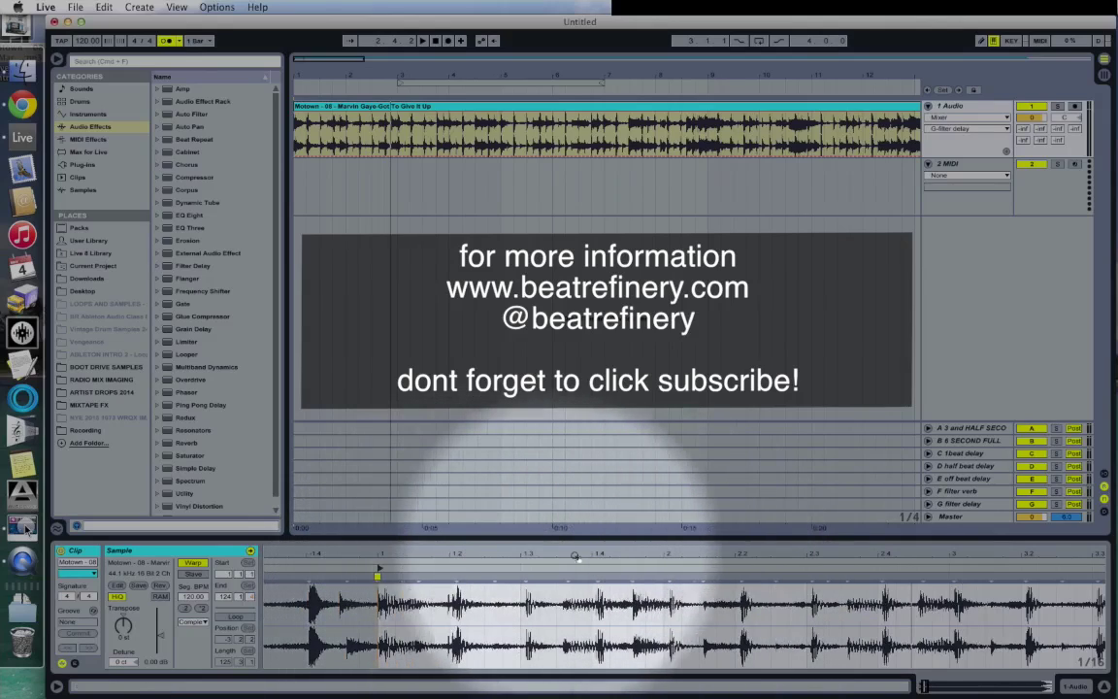
pyautogui.press('space')
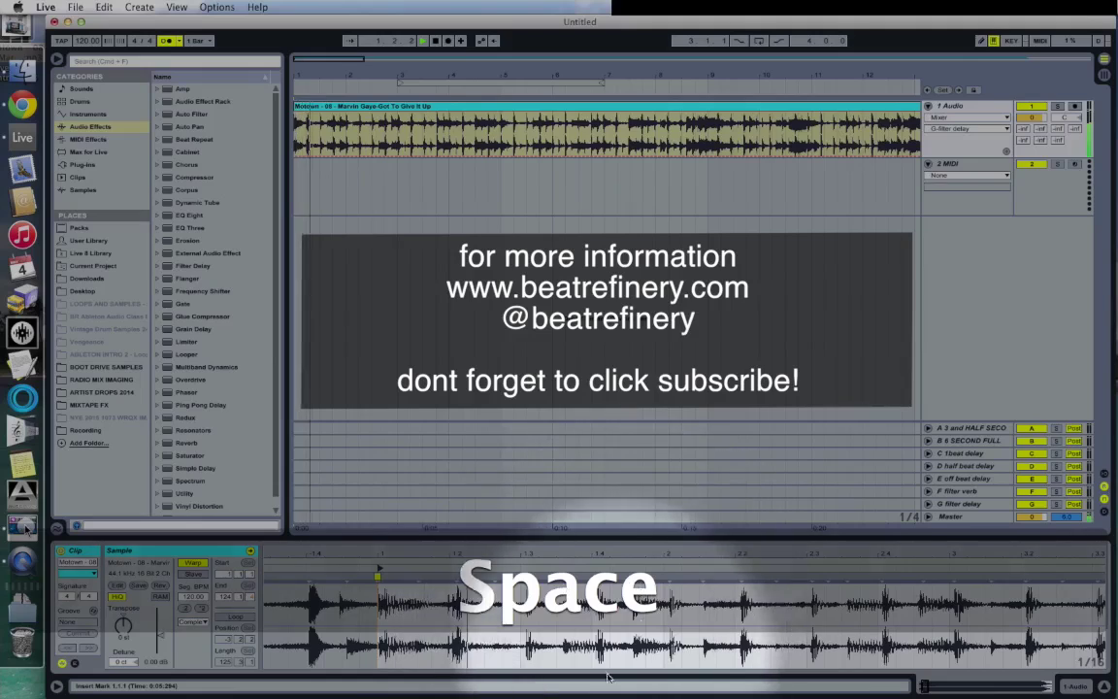
pyautogui.press('space')
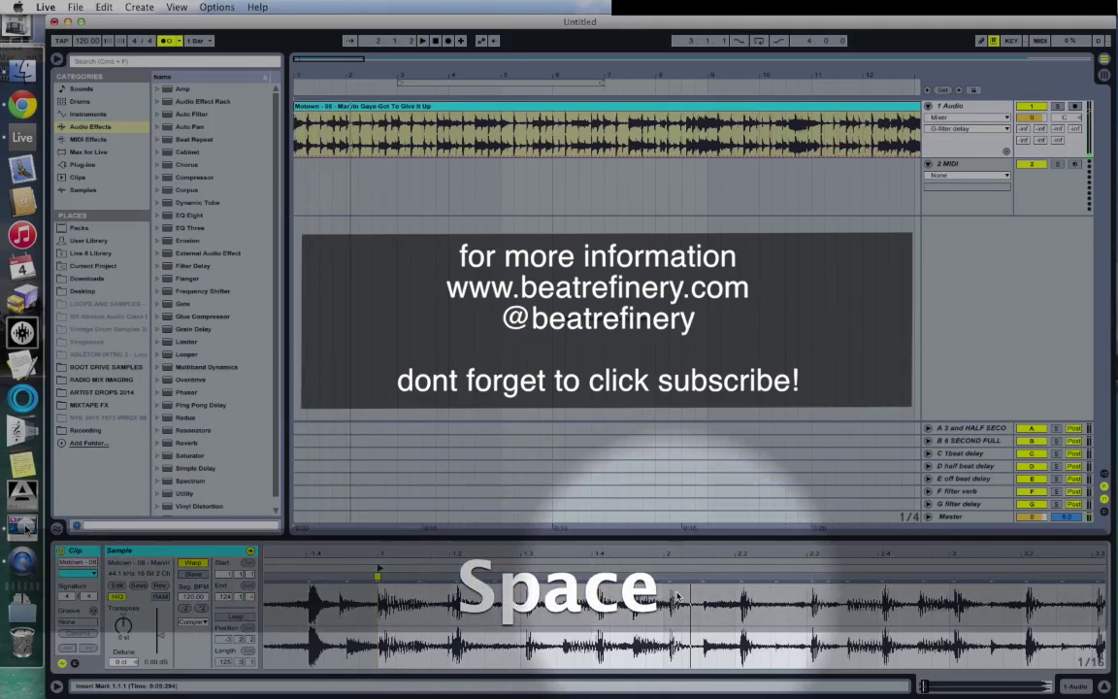
pyautogui.moveTo(668, 545); pyautogui.dragTo(641, 580)
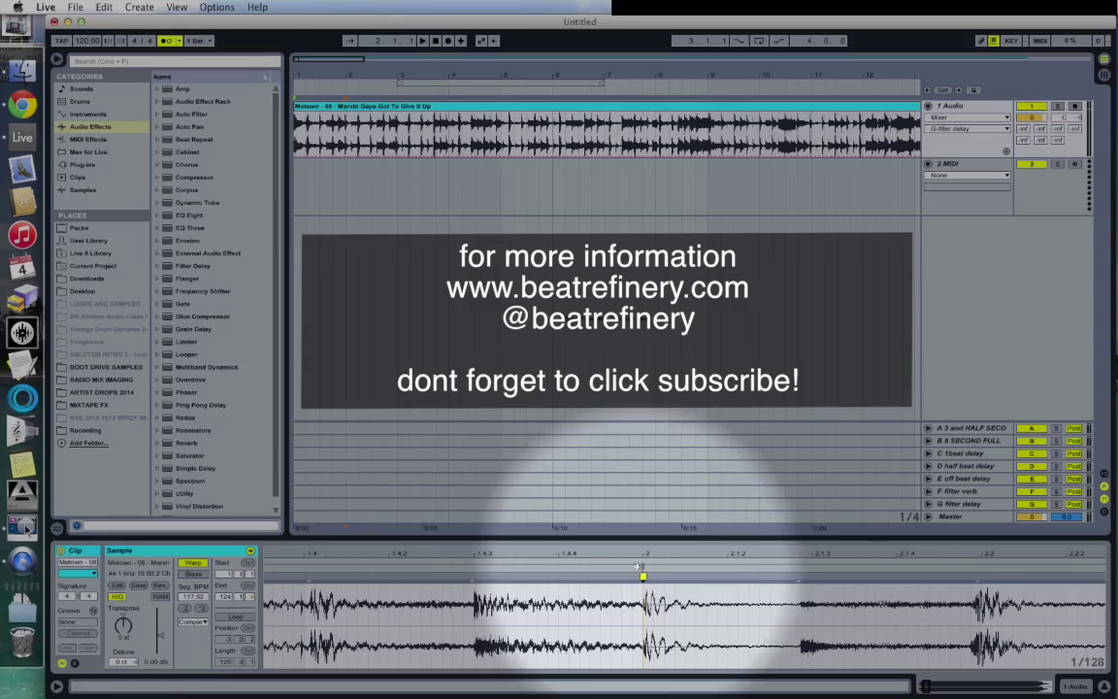
# Check the bar 2 alignment and drag the next downbeat transient onto bar 3
pyautogui.moveTo(641, 578); pyautogui.dragTo(645, 543)
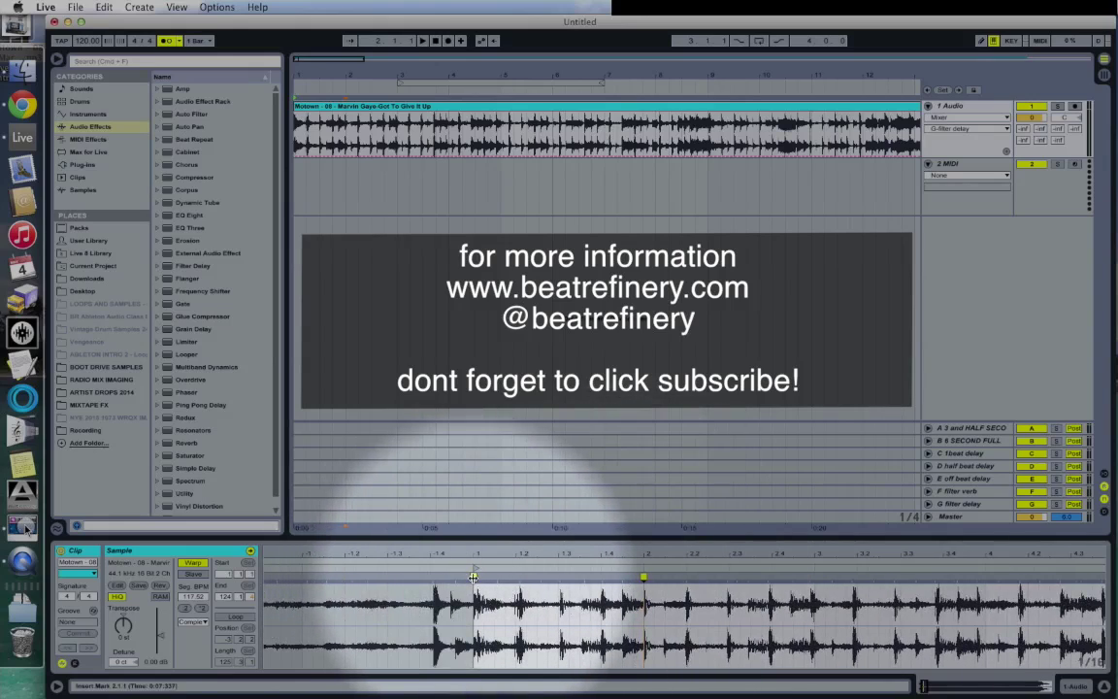
pyautogui.press('space')
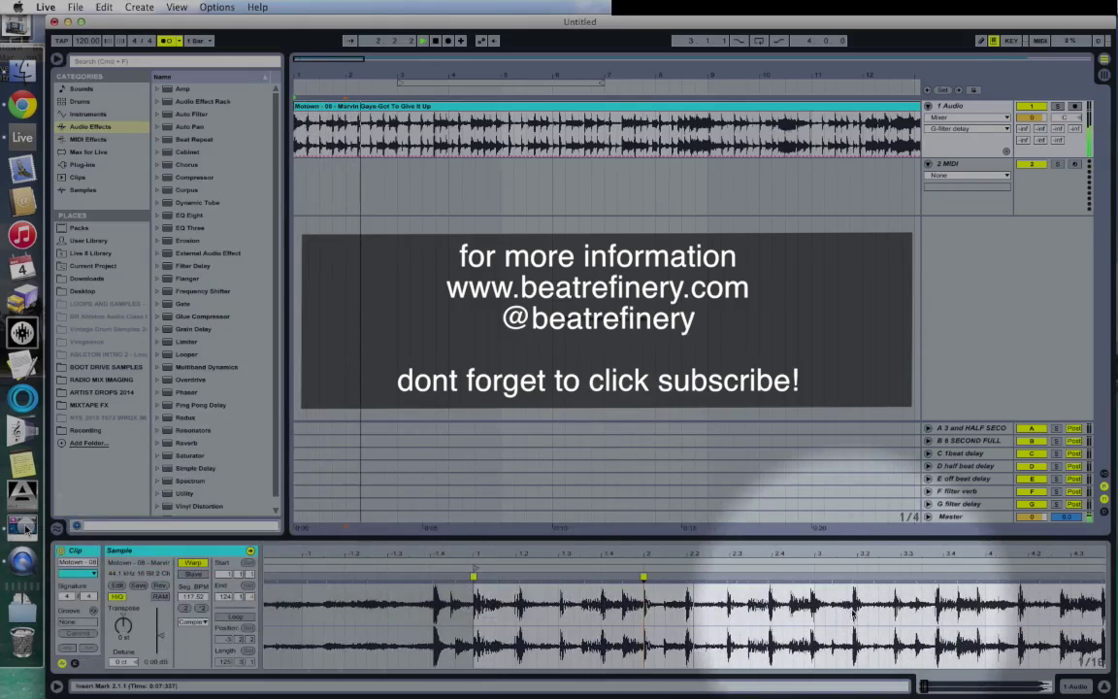
pyautogui.press('space')
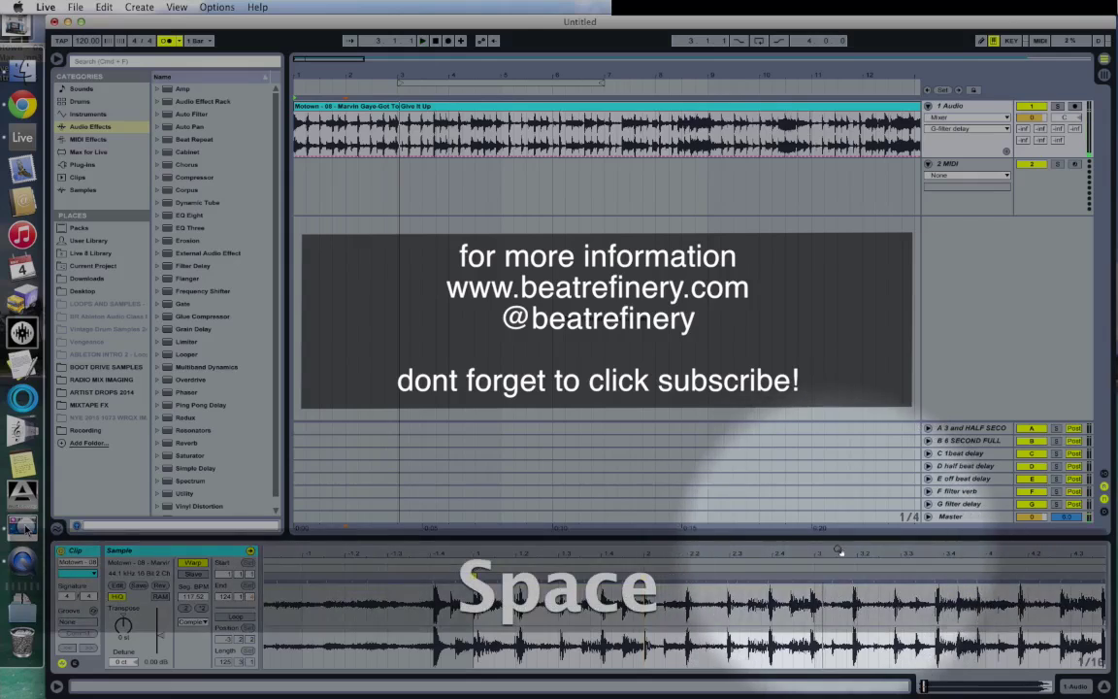
pyautogui.moveTo(847, 552); pyautogui.dragTo(758, 558)
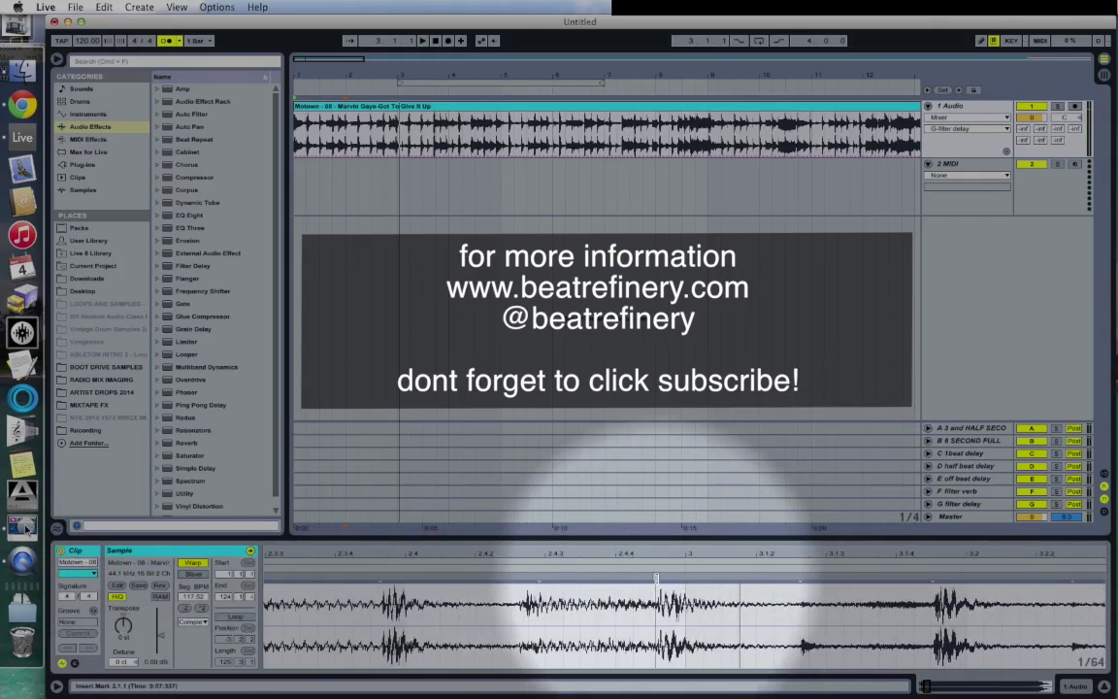
pyautogui.moveTo(658, 578)
pyautogui.mouseDown()
pyautogui.moveTo(687, 577)
pyautogui.moveTo(673, 529)
pyautogui.moveTo(676, 553)
pyautogui.moveTo(595, 561)
pyautogui.mouseUp()
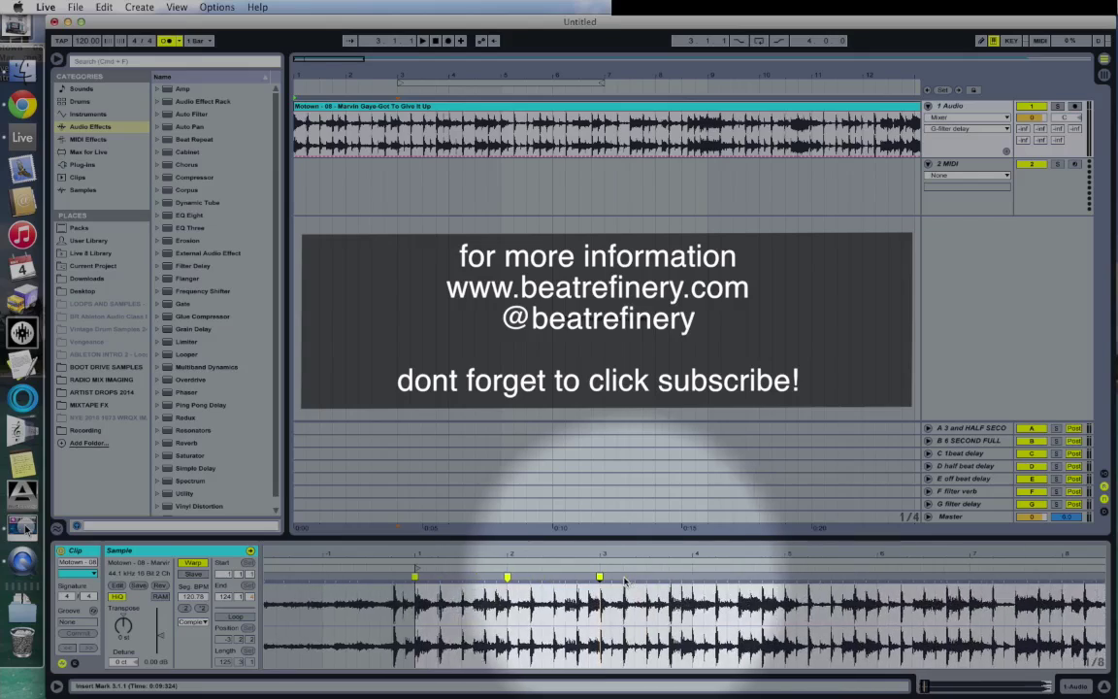
# Add warp markers on the downbeats at bars 4 and 5
pyautogui.moveTo(689, 553)
pyautogui.mouseDown()
pyautogui.moveTo(688, 579)
pyautogui.moveTo(640, 555)
pyautogui.moveTo(532, 556)
pyautogui.mouseUp()
pyautogui.press('space')
pyautogui.doubleClick(677, 579)
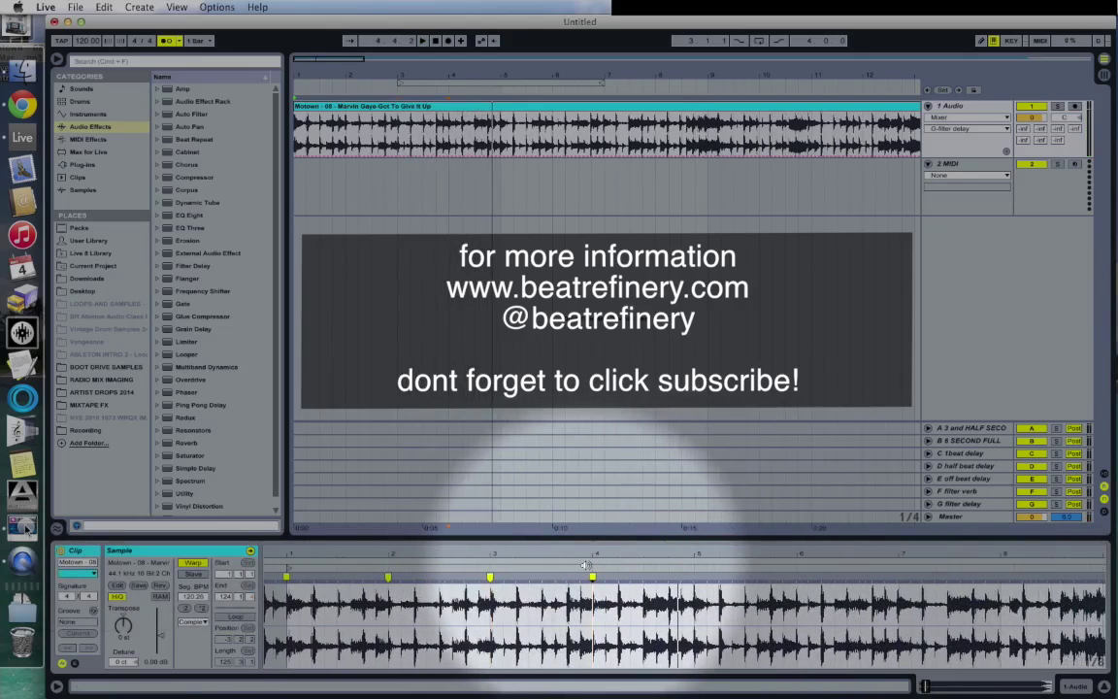
pyautogui.press('space')
pyautogui.moveTo(698, 553); pyautogui.dragTo(680, 577)
pyautogui.press('space')
pyautogui.doubleClick(676, 576)
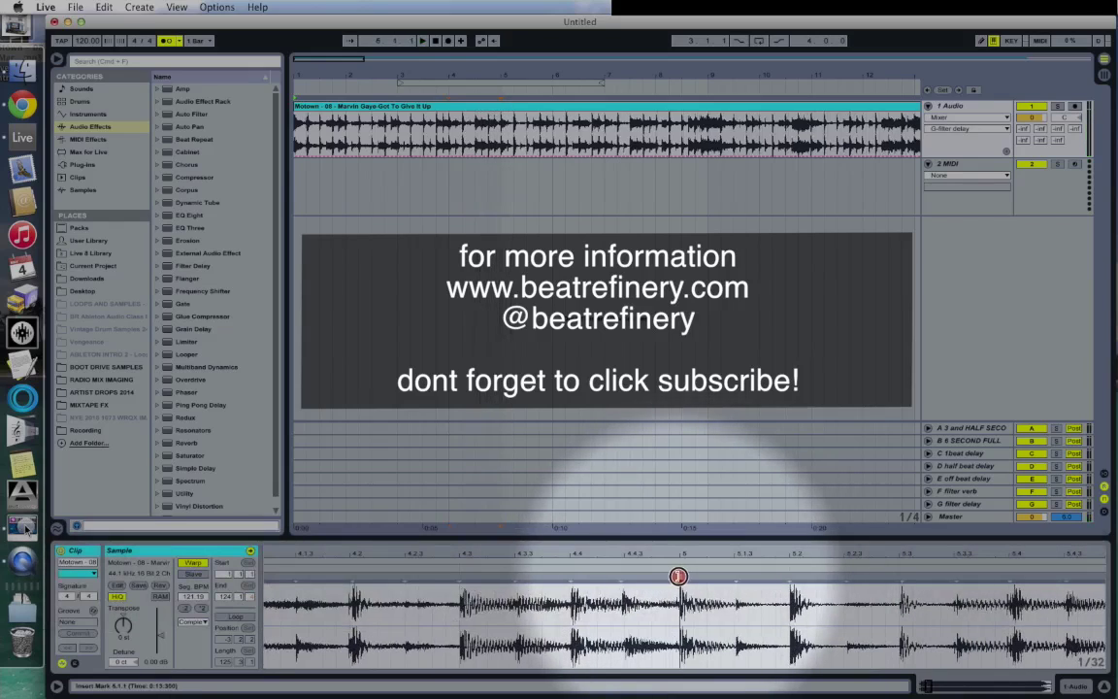
pyautogui.moveTo(651, 553); pyautogui.dragTo(580, 554)
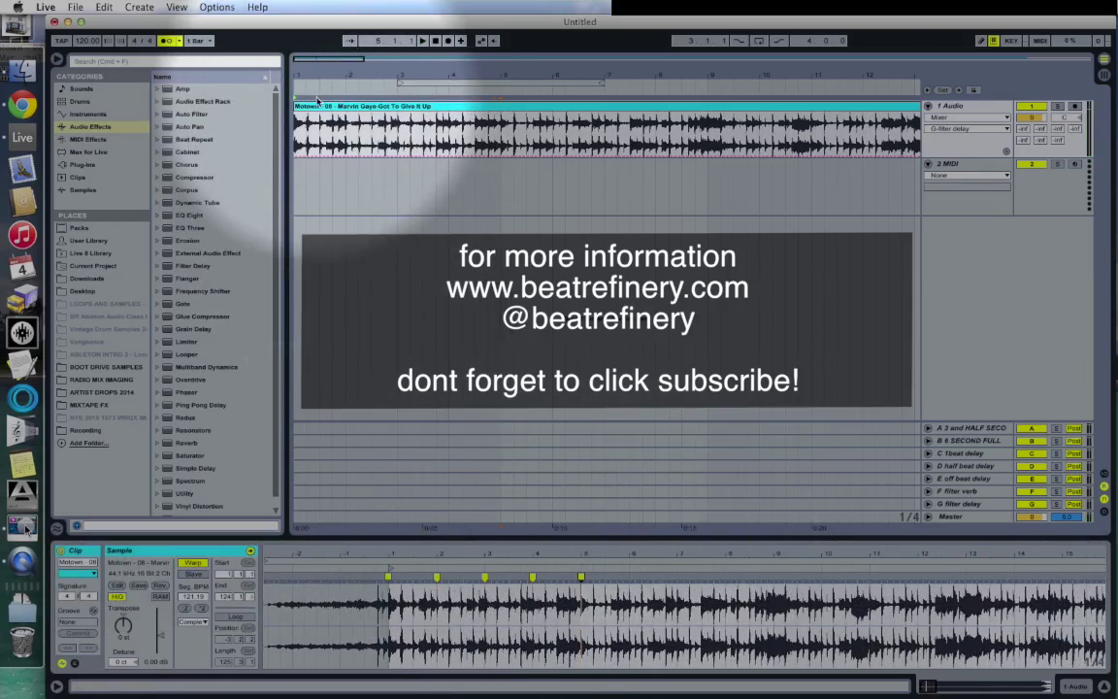
# Play the song clip with the Arrangement zoomed out to the full song
pyautogui.click(312, 108)
pyautogui.press('space')
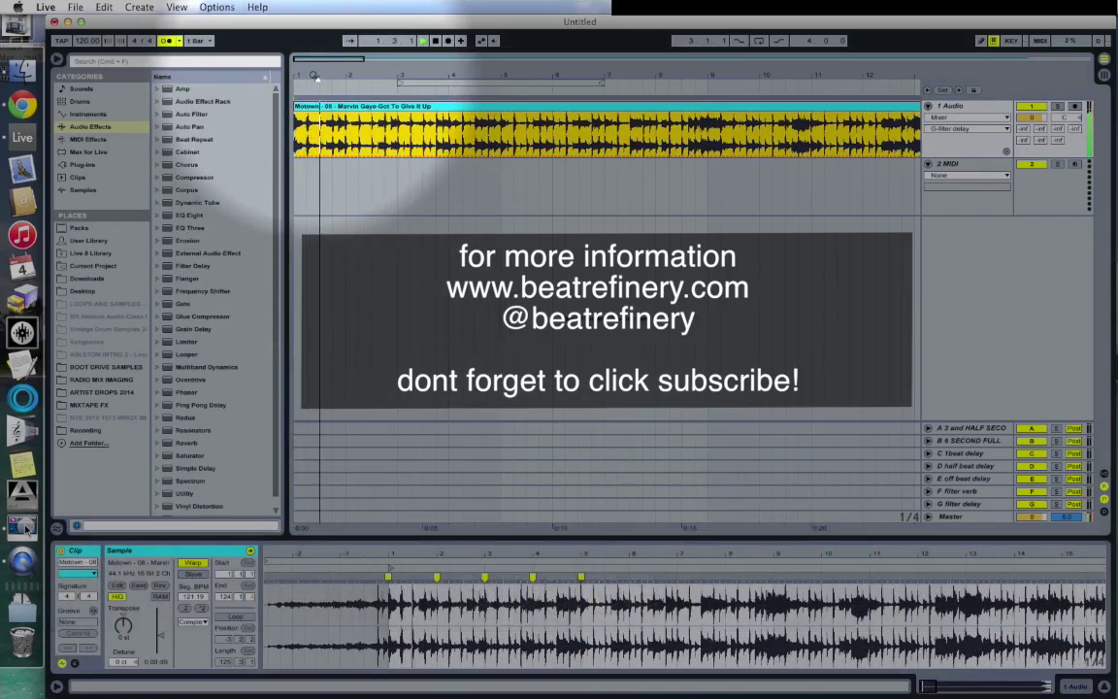
pyautogui.moveTo(314, 75); pyautogui.dragTo(313, 72)
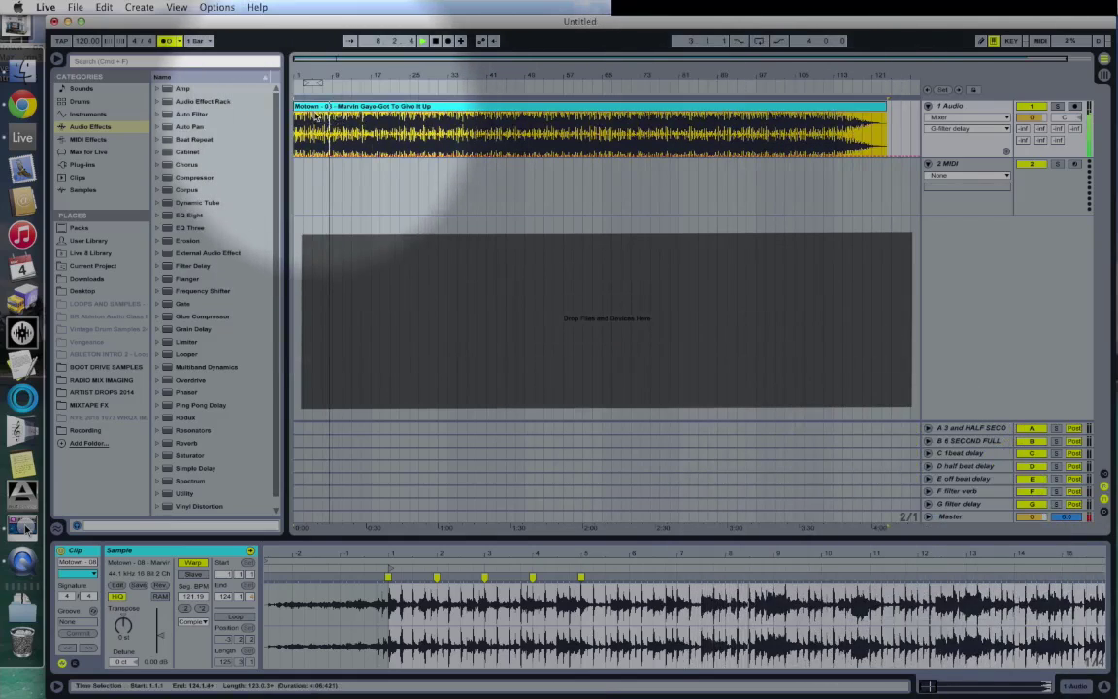
pyautogui.press('space')
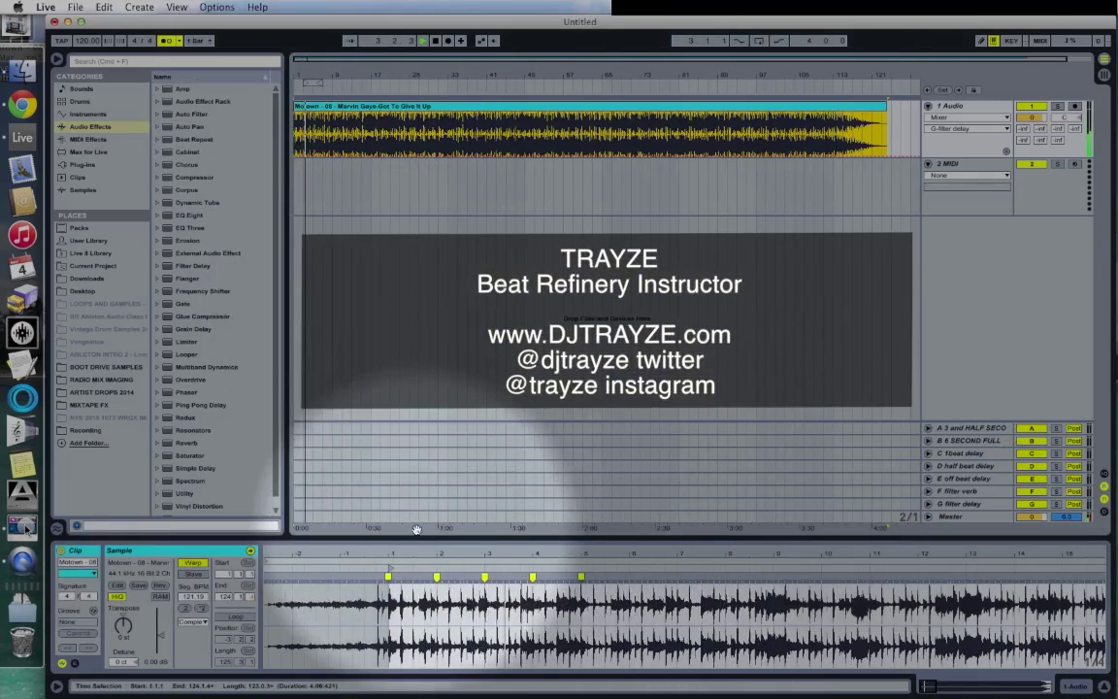
# Zoom the Sample Editor to the first dozen bars and replay the warped song from the start
pyautogui.moveTo(416, 551); pyautogui.dragTo(413, 553)
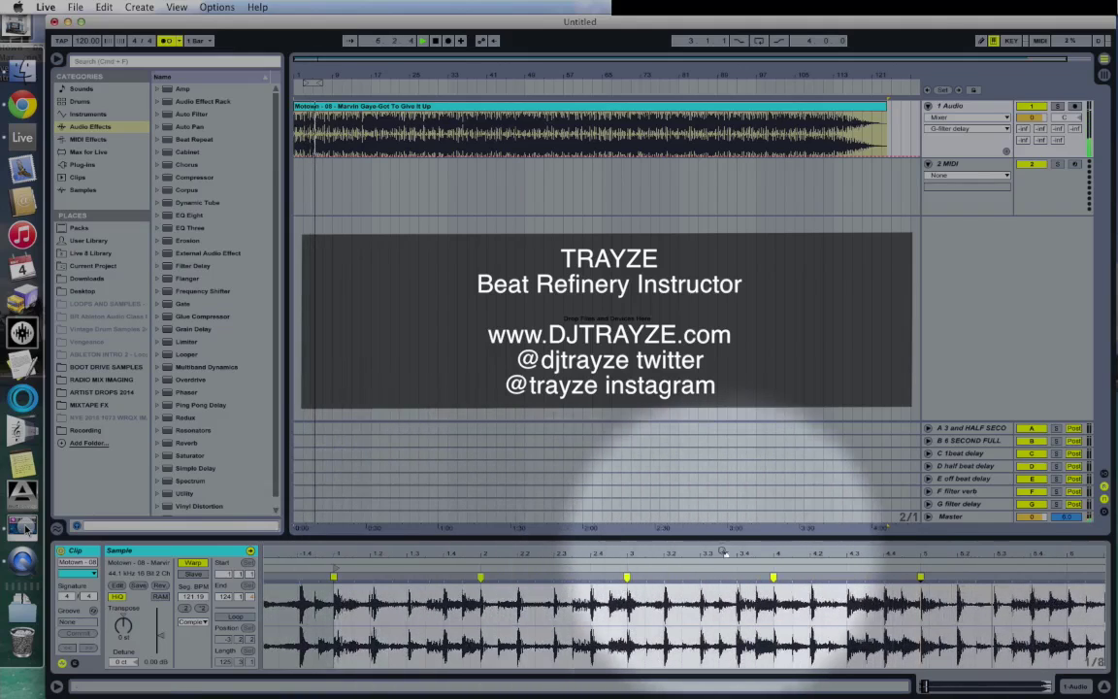
pyautogui.moveTo(710, 552); pyautogui.dragTo(512, 551)
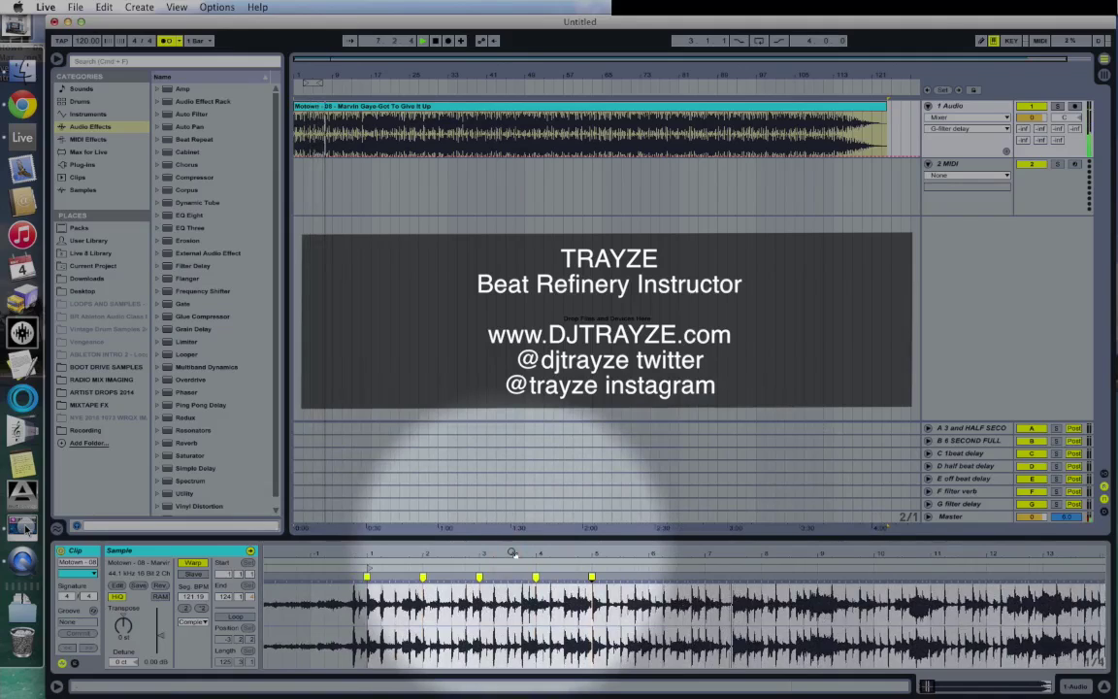
pyautogui.press('space')
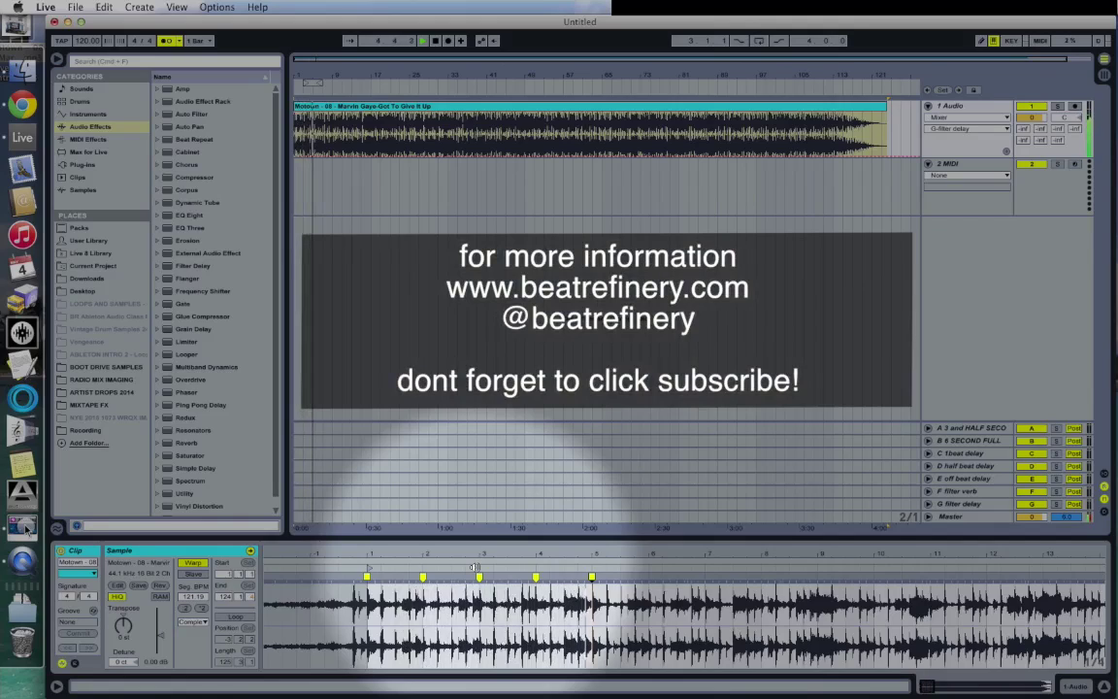
pyautogui.press('space')
pyautogui.press('space')
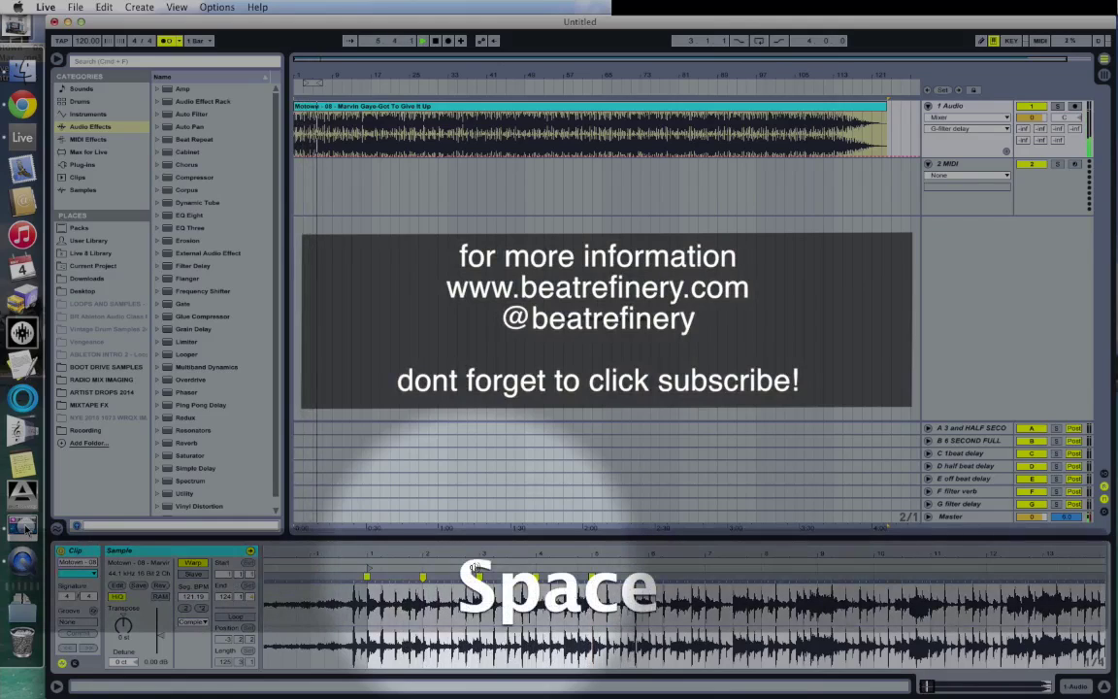